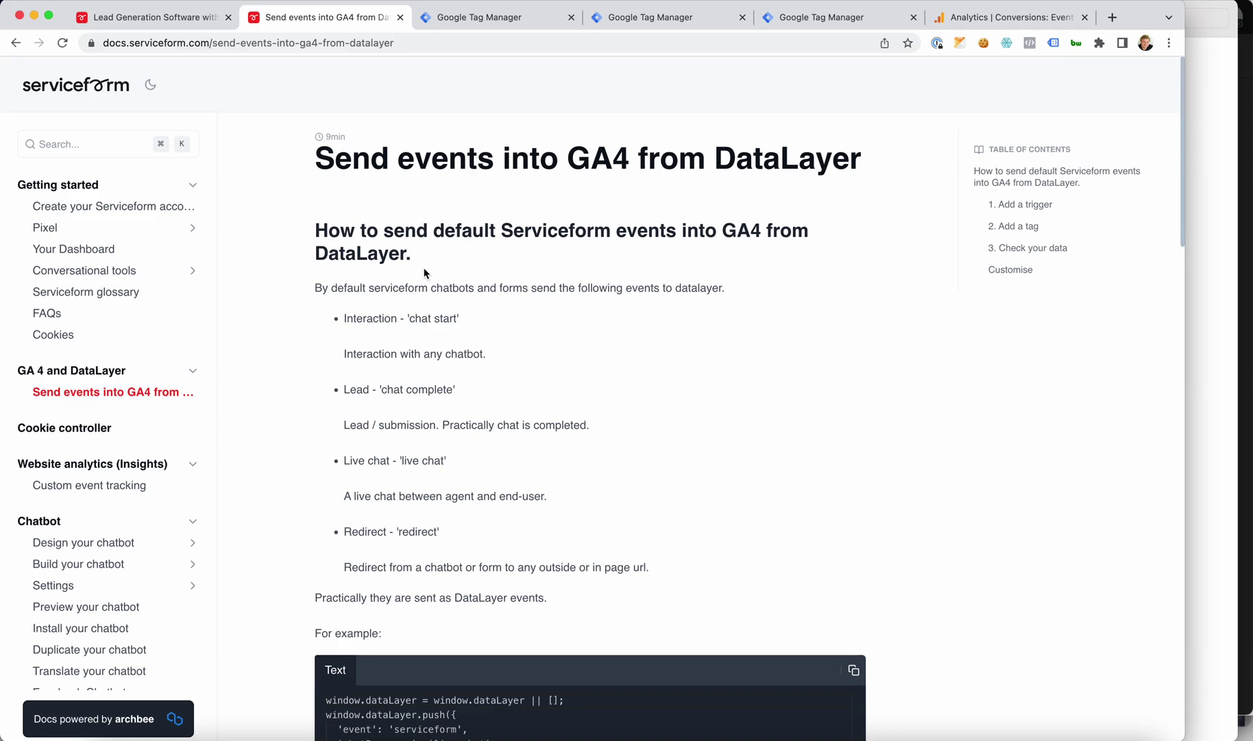
Highlight the 'chat start' and 'chat complete' event names in the guide.
{"action": "scroll", "coordinate": [424, 268], "scroll_direction": "down", "scroll_amount": 1}
{"action": "scroll", "coordinate": [397, 293], "scroll_direction": "down", "scroll_amount": 1}
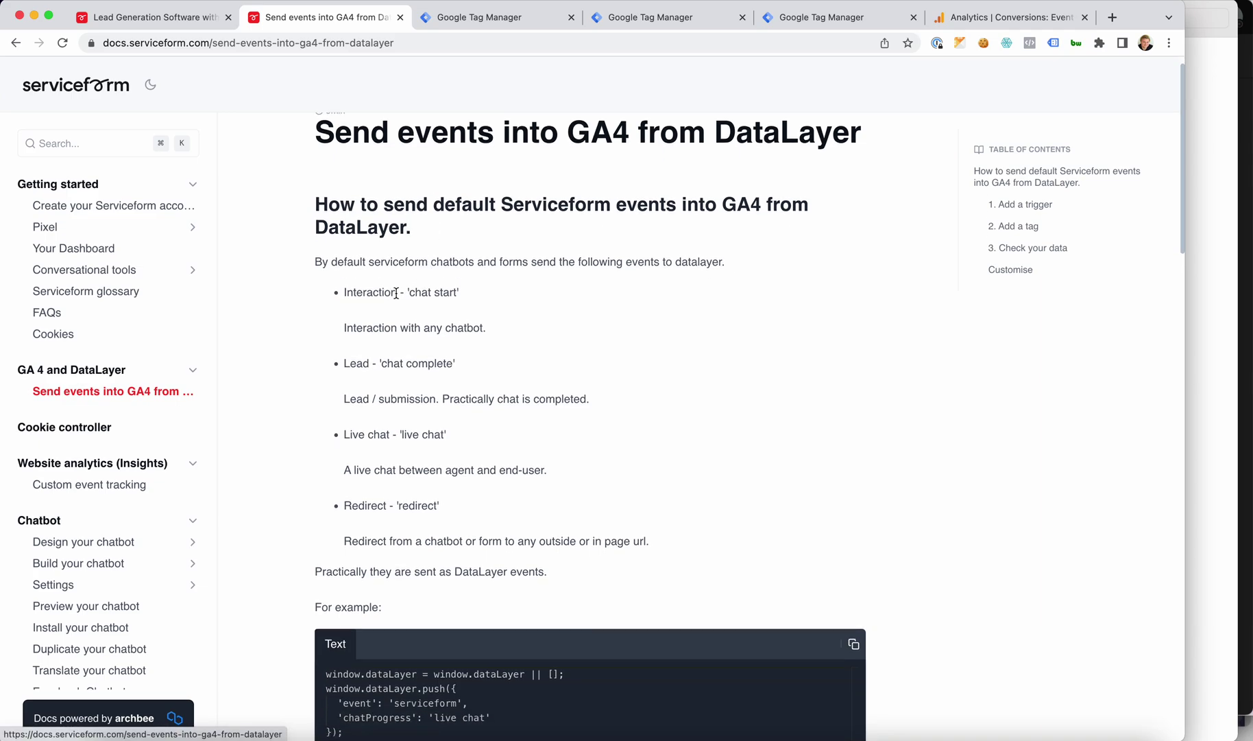
{"action": "left_click_drag", "start_coordinate": [478, 297], "coordinate": [336, 295]}
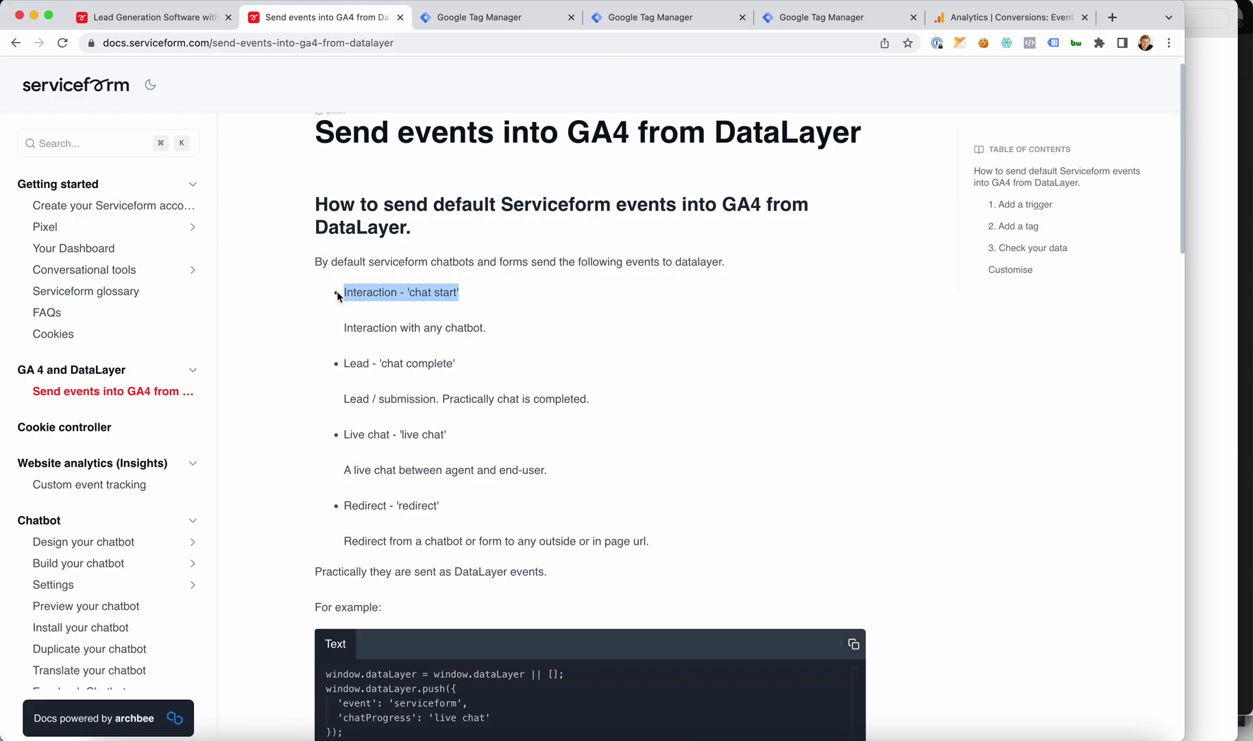
{"action": "left_click", "coordinate": [419, 293]}
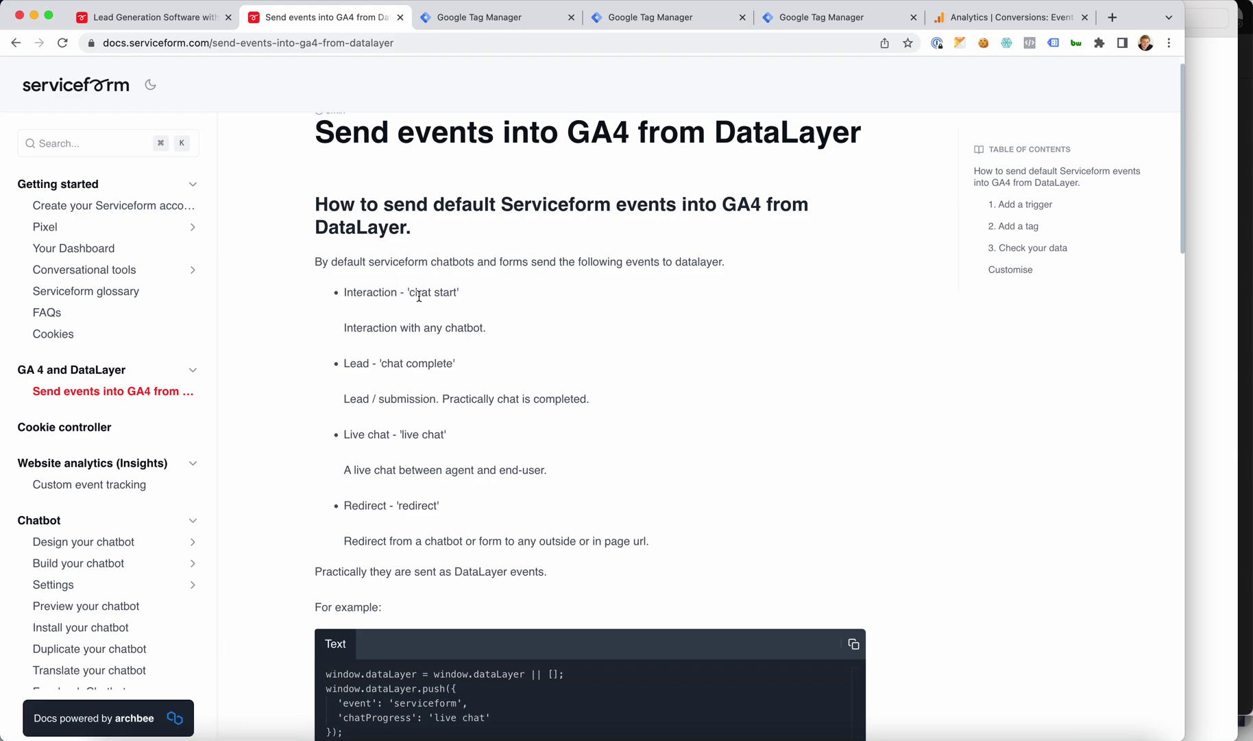
{"action": "left_click_drag", "start_coordinate": [377, 364], "coordinate": [464, 364]}
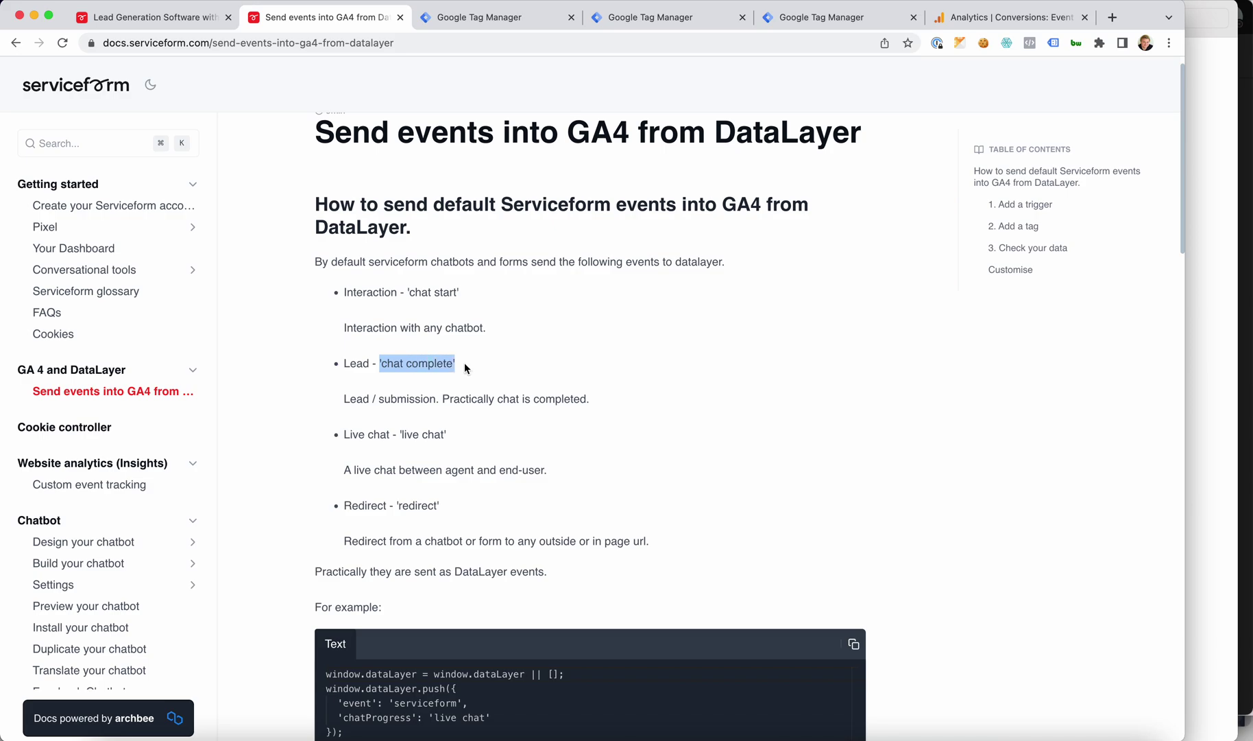
{"action": "double_click", "coordinate": [412, 365]}
Highlight the redirect event name further down the guide.
{"action": "scroll", "coordinate": [412, 370], "scroll_direction": "down", "scroll_amount": 3}
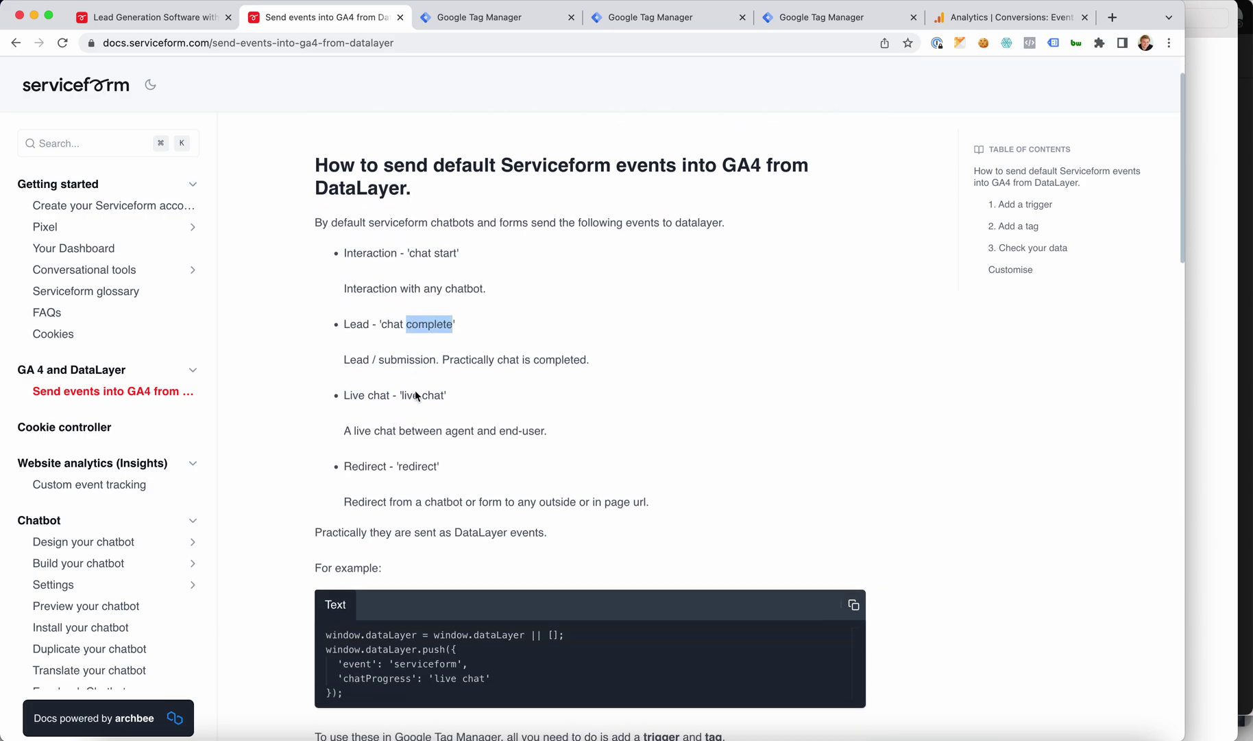
{"action": "left_click_drag", "start_coordinate": [396, 375], "coordinate": [486, 376]}
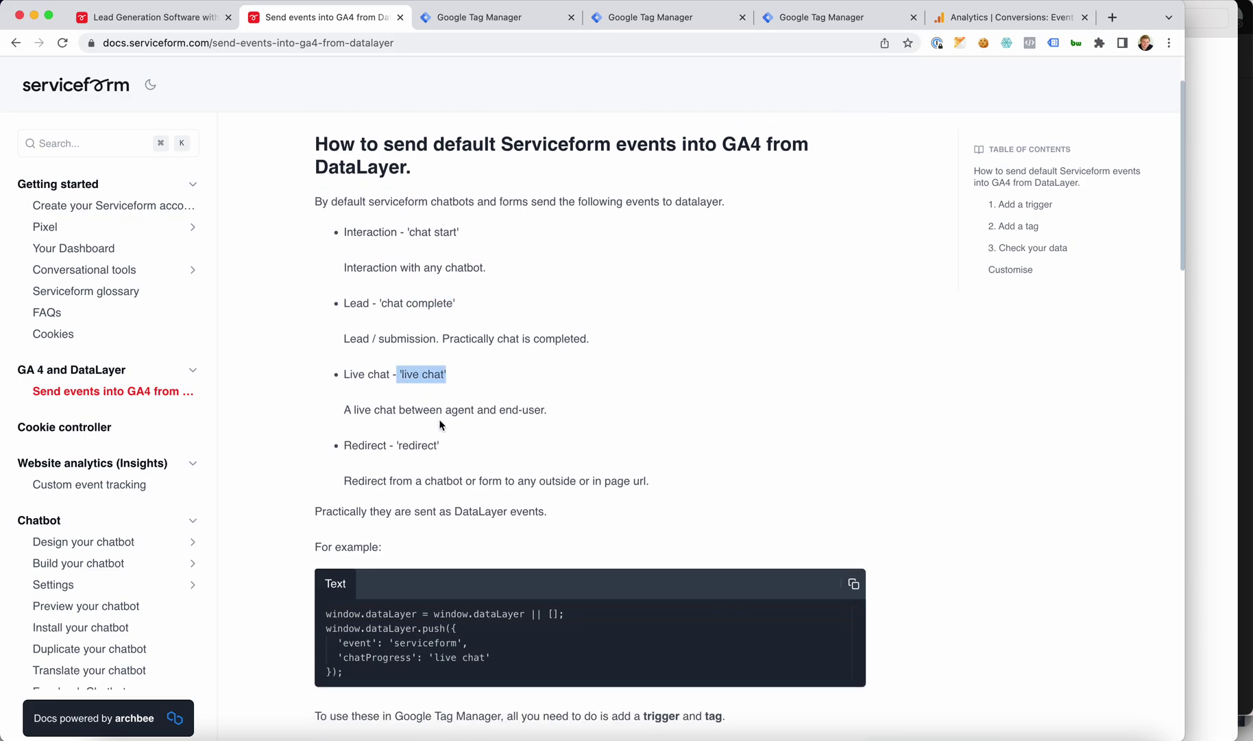
{"action": "double_click", "coordinate": [419, 444]}
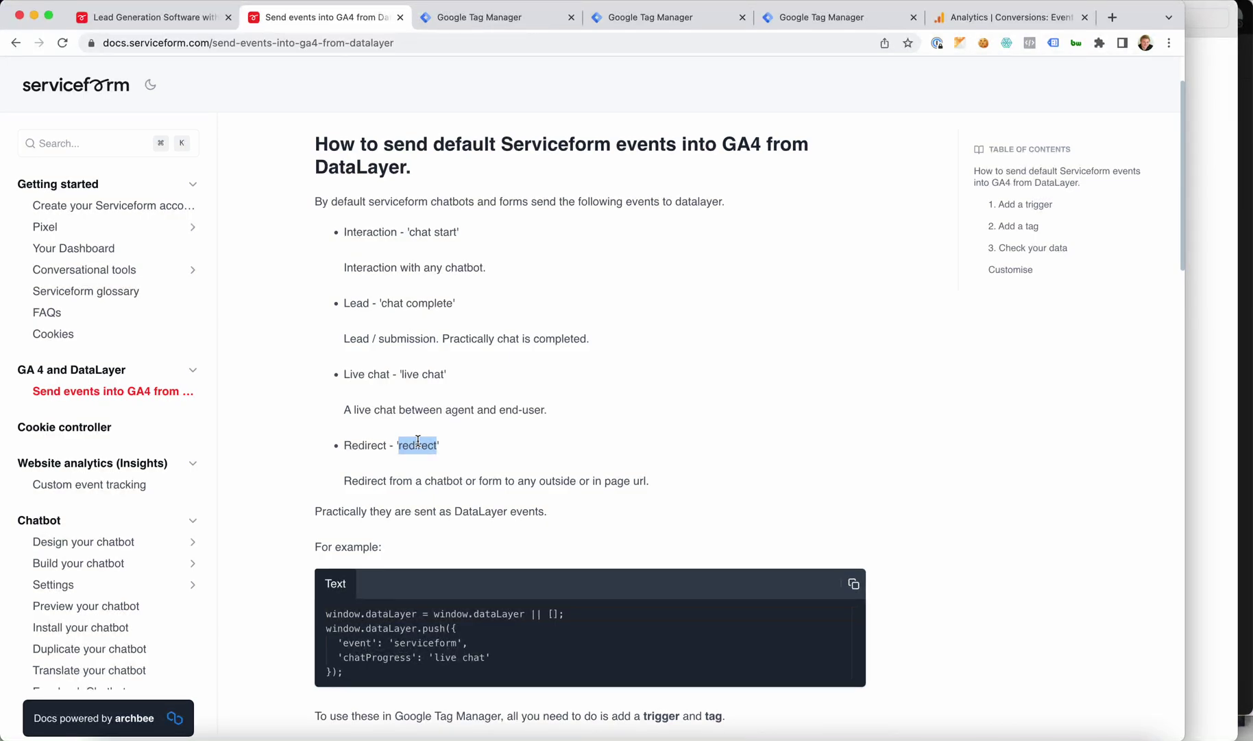
{"action": "scroll", "coordinate": [421, 448], "scroll_direction": "down", "scroll_amount": 5}
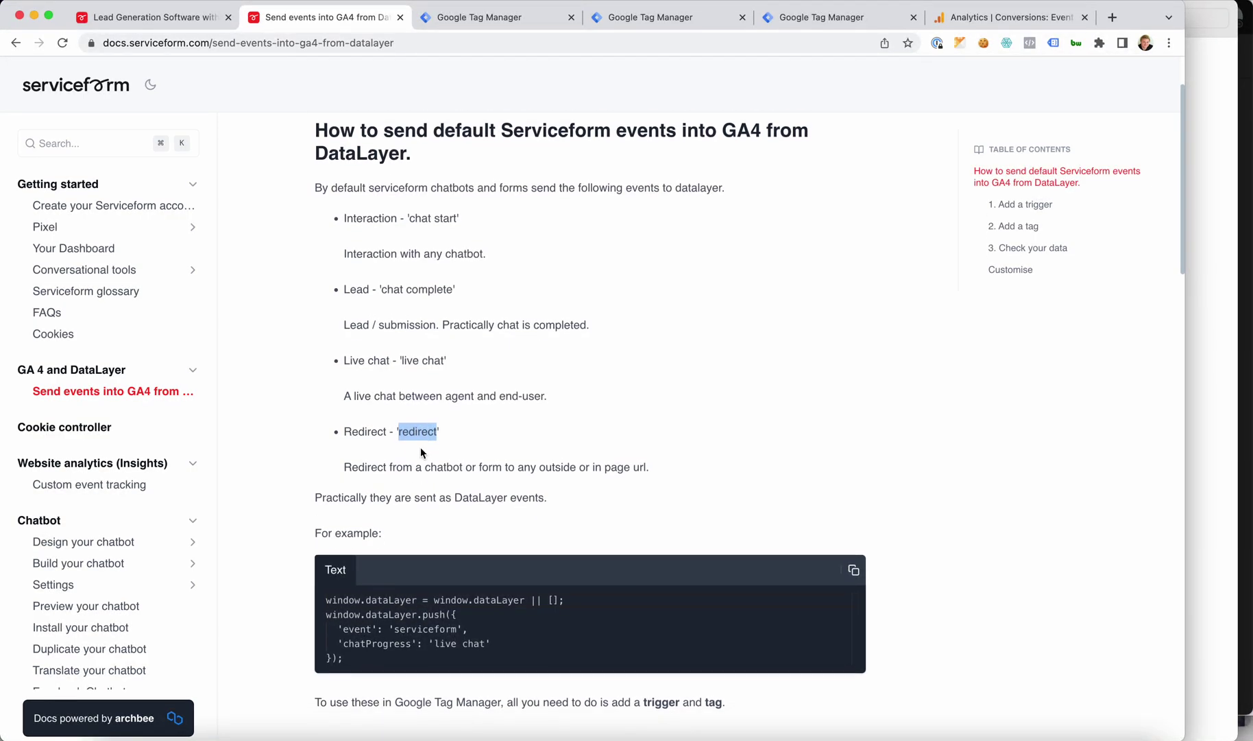
Select the dataLayer code sample, then the 'serviceform' event name within it.
{"action": "left_click_drag", "start_coordinate": [418, 449], "coordinate": [379, 297]}
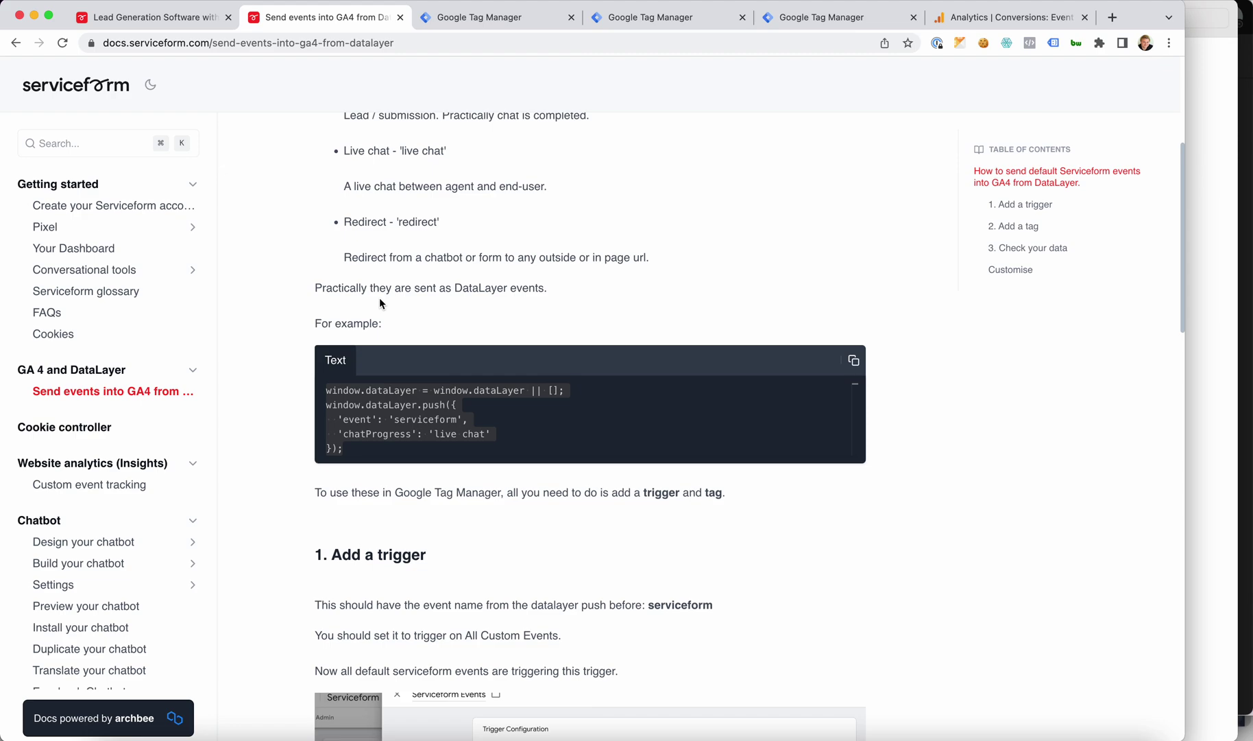
{"action": "left_click", "coordinate": [422, 458]}
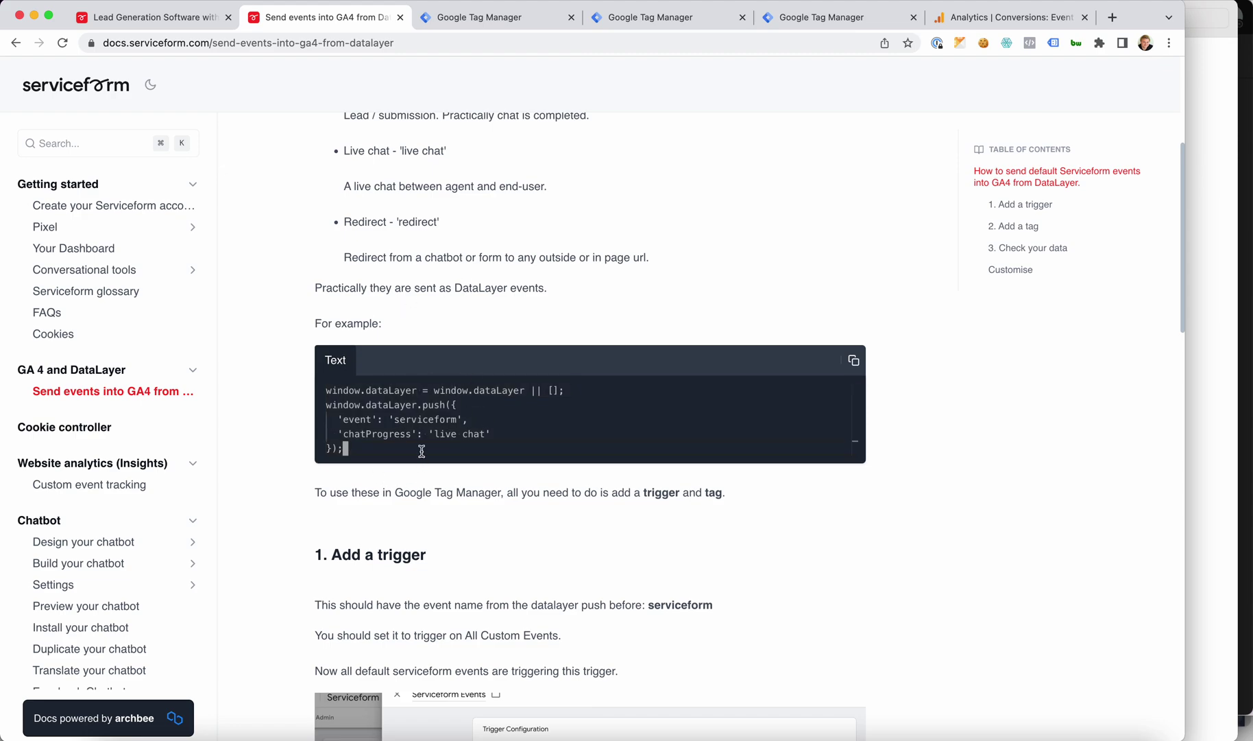
{"action": "double_click", "coordinate": [452, 419]}
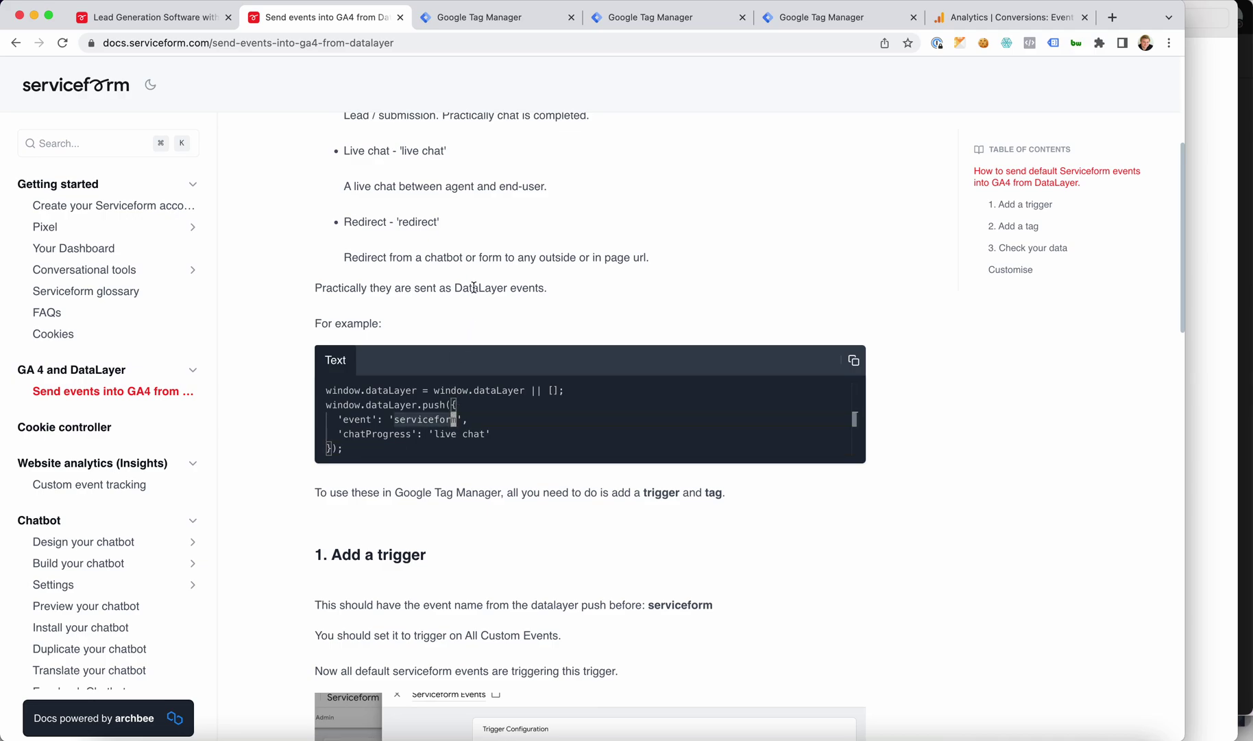
Read through the trigger, tag and check-data sections, then return to the Serviceform GTM workspace.
{"action": "scroll", "coordinate": [474, 287], "scroll_direction": "down", "scroll_amount": 2}
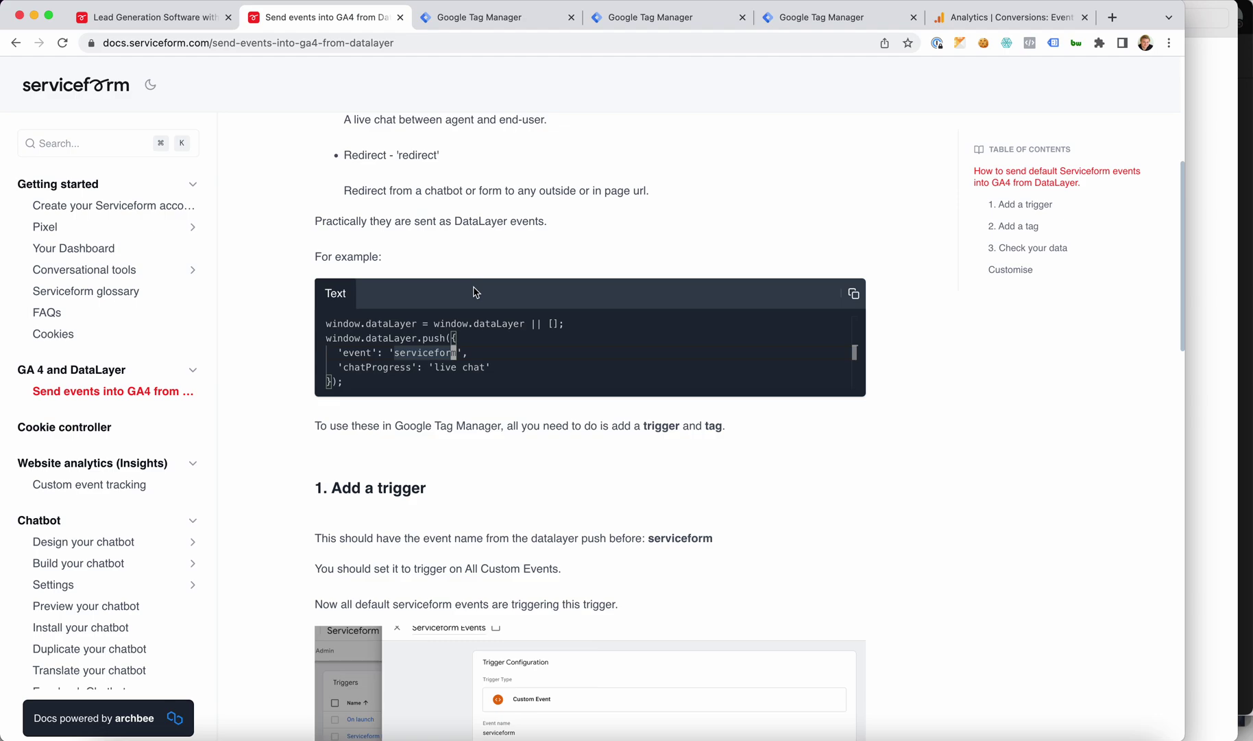
{"action": "scroll", "coordinate": [474, 291], "scroll_direction": "down", "scroll_amount": 2}
{"action": "scroll", "coordinate": [473, 340], "scroll_direction": "down", "scroll_amount": 5}
{"action": "scroll", "coordinate": [430, 336], "scroll_direction": "down", "scroll_amount": 5}
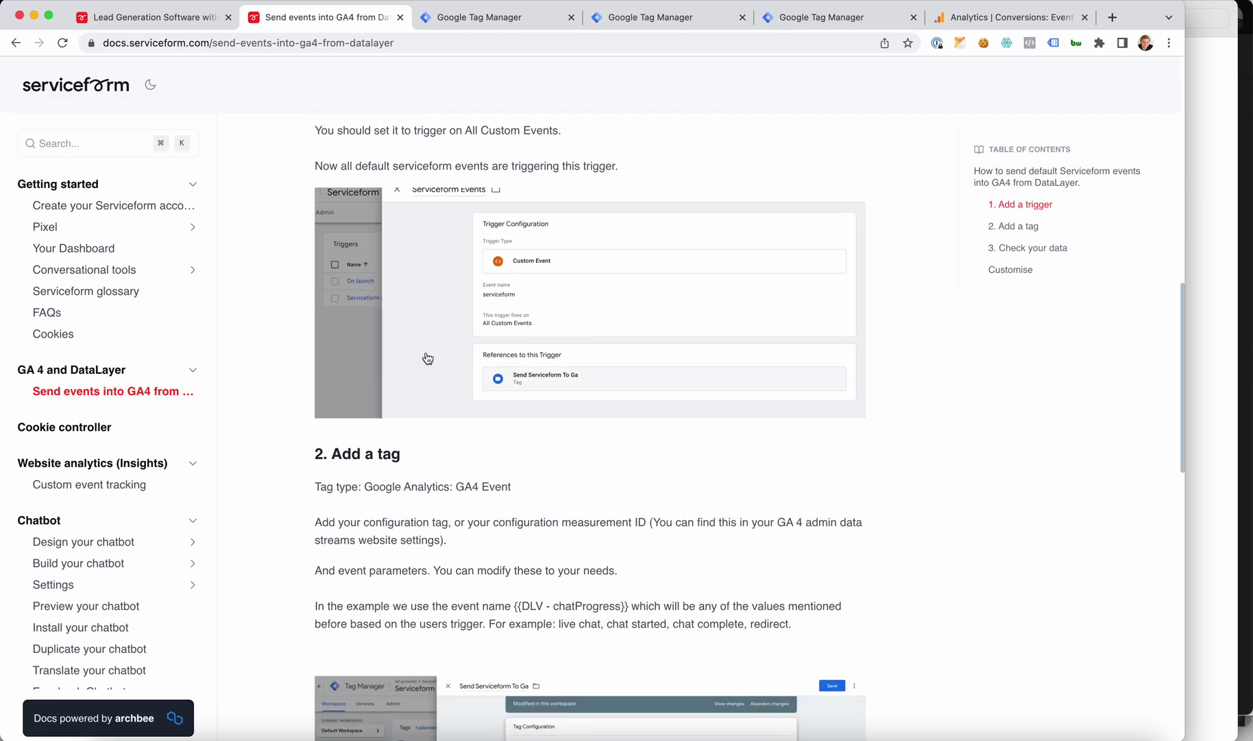
{"action": "scroll", "coordinate": [398, 524], "scroll_direction": "down", "scroll_amount": 15}
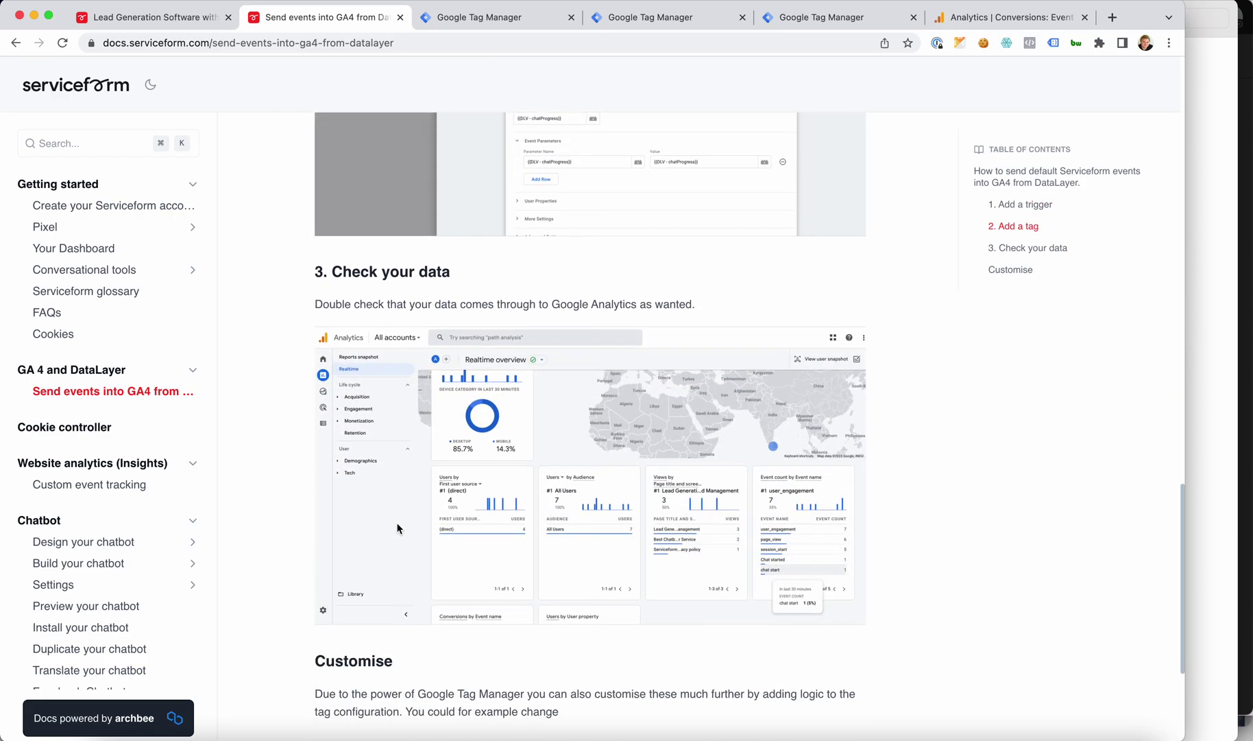
{"action": "scroll", "coordinate": [463, 440], "scroll_direction": "up", "scroll_amount": 2}
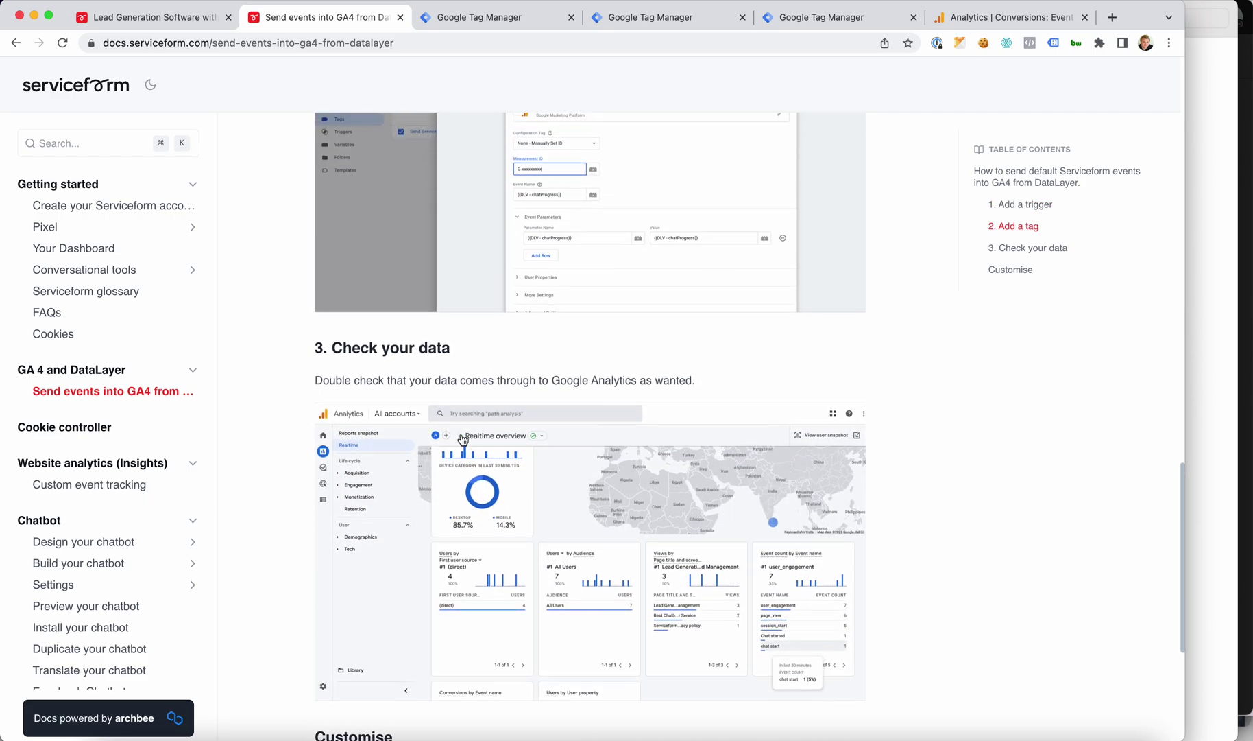
{"action": "scroll", "coordinate": [462, 439], "scroll_direction": "up", "scroll_amount": 14}
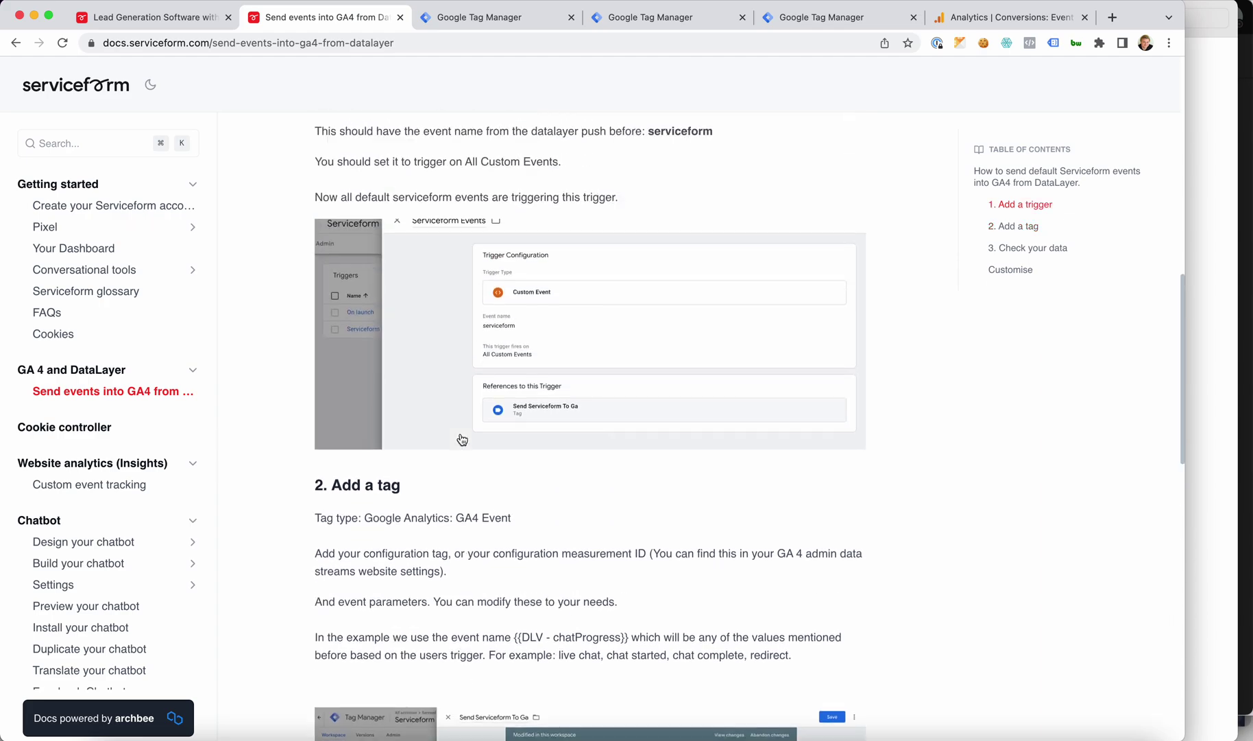
{"action": "scroll", "coordinate": [461, 440], "scroll_direction": "up", "scroll_amount": 16}
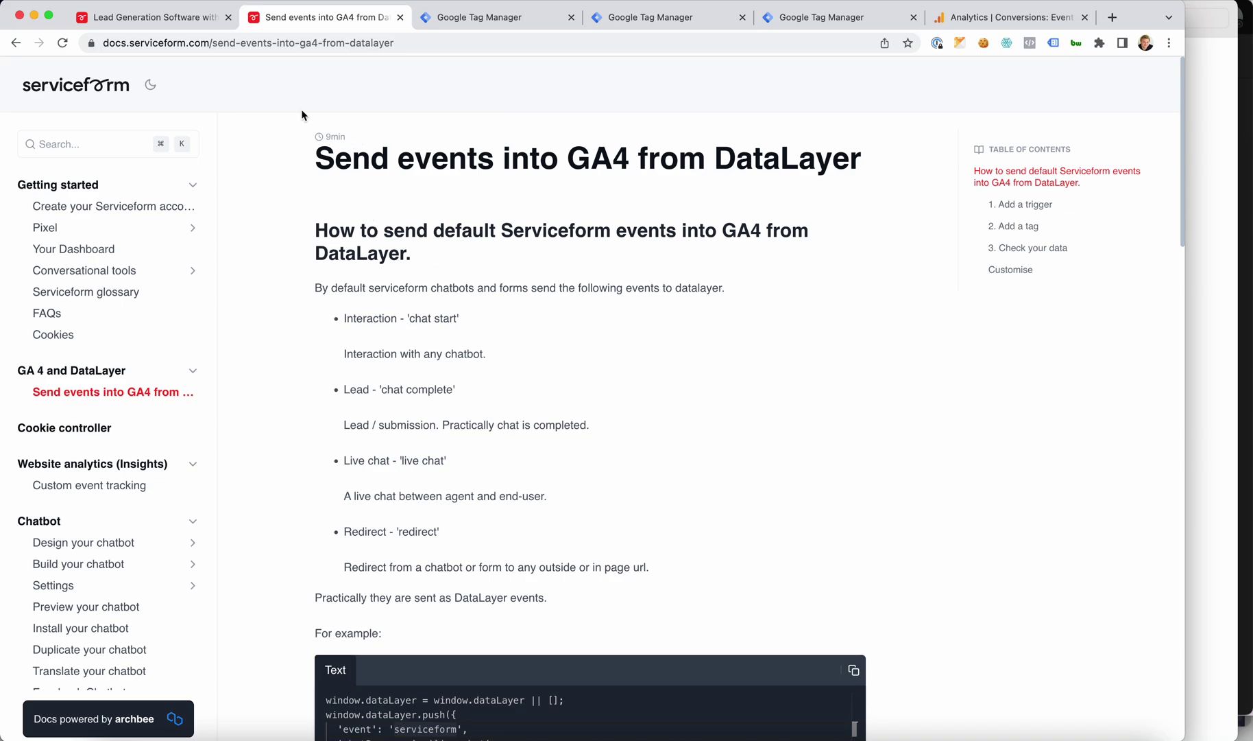
{"action": "scroll", "coordinate": [318, 295], "scroll_direction": "down", "scroll_amount": 10}
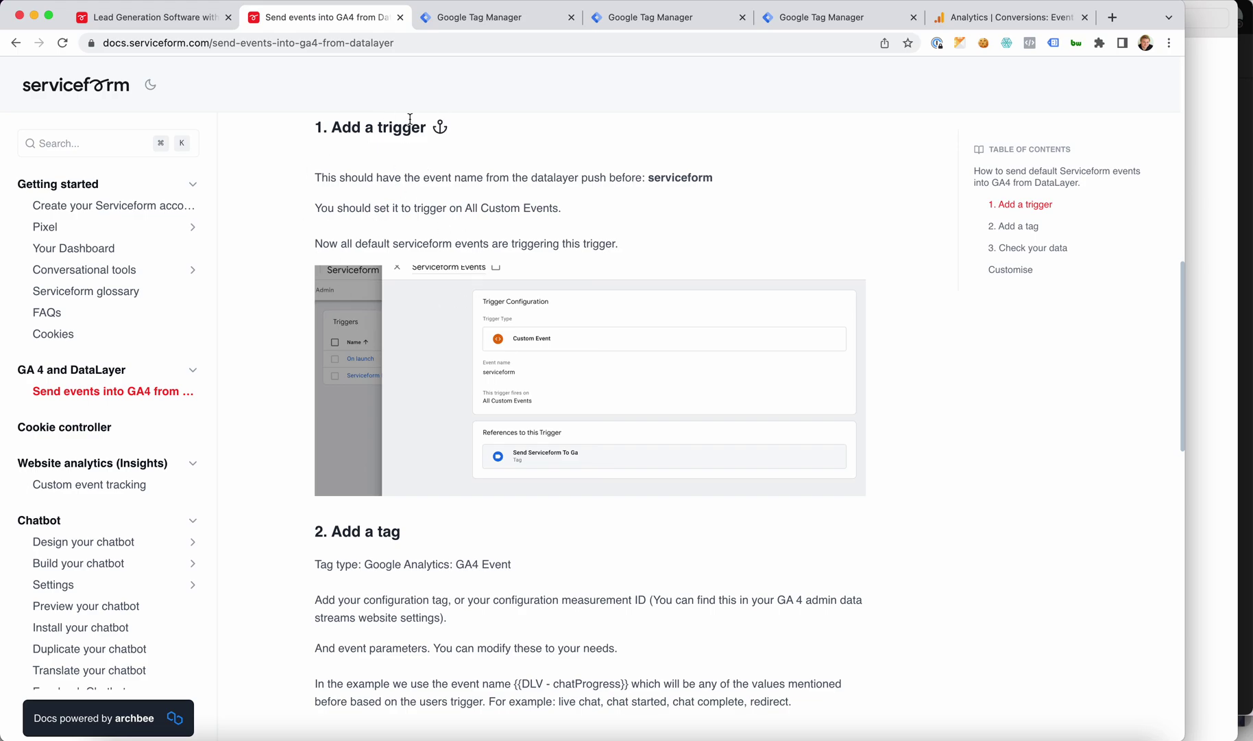
{"action": "left_click", "coordinate": [473, 19]}
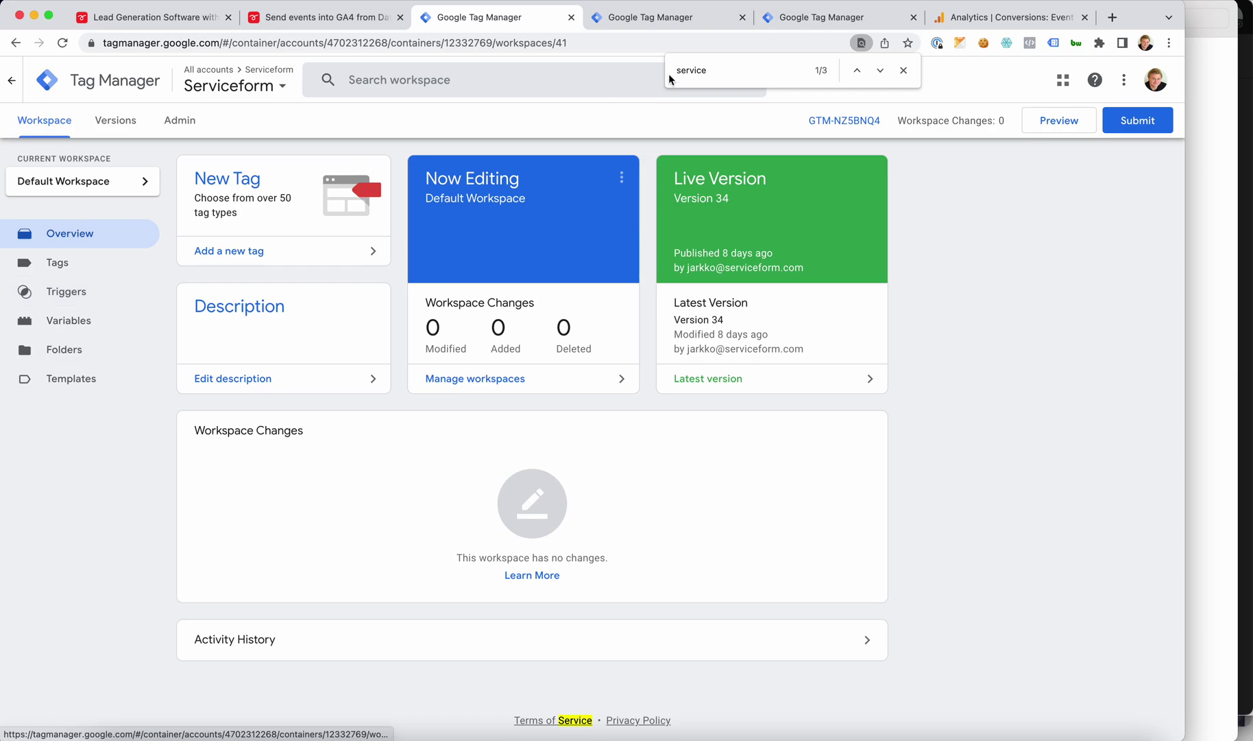
Open the Serviceform Events trigger's configuration: Custom Event 'serviceform' on All Custom Events.
{"action": "left_click", "coordinate": [653, 19]}
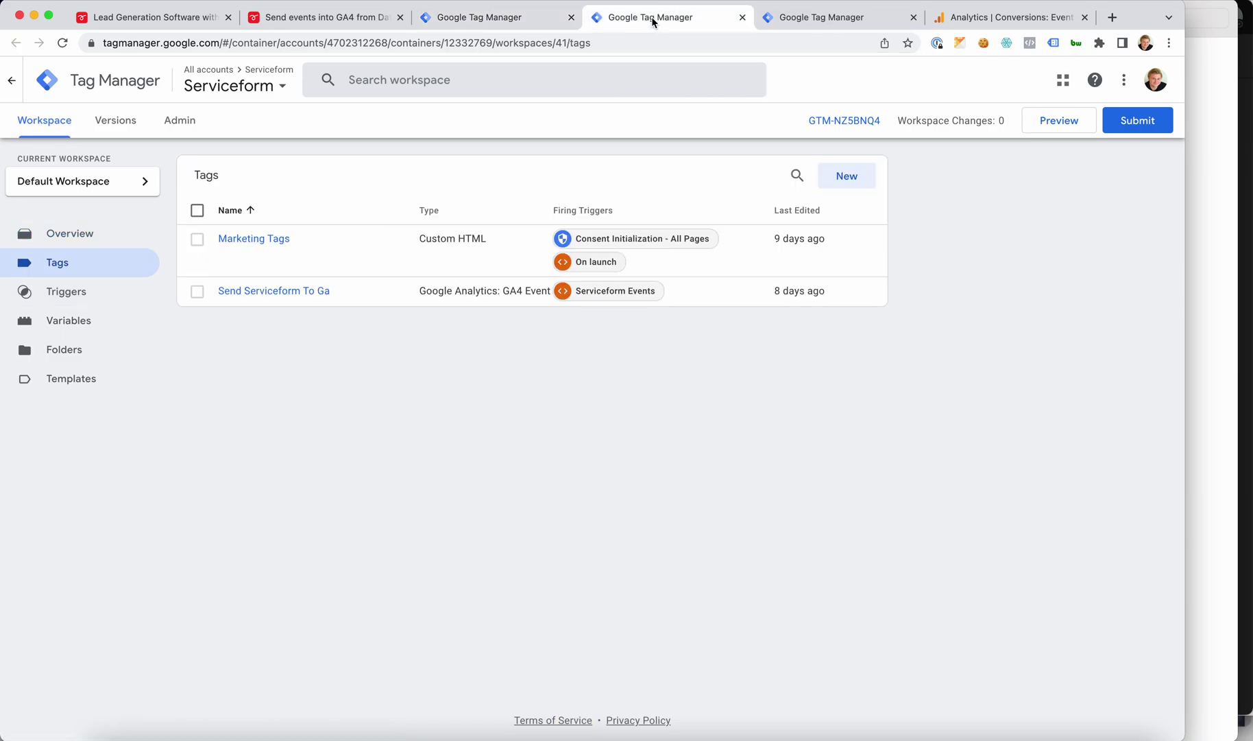
{"action": "left_click", "coordinate": [802, 24]}
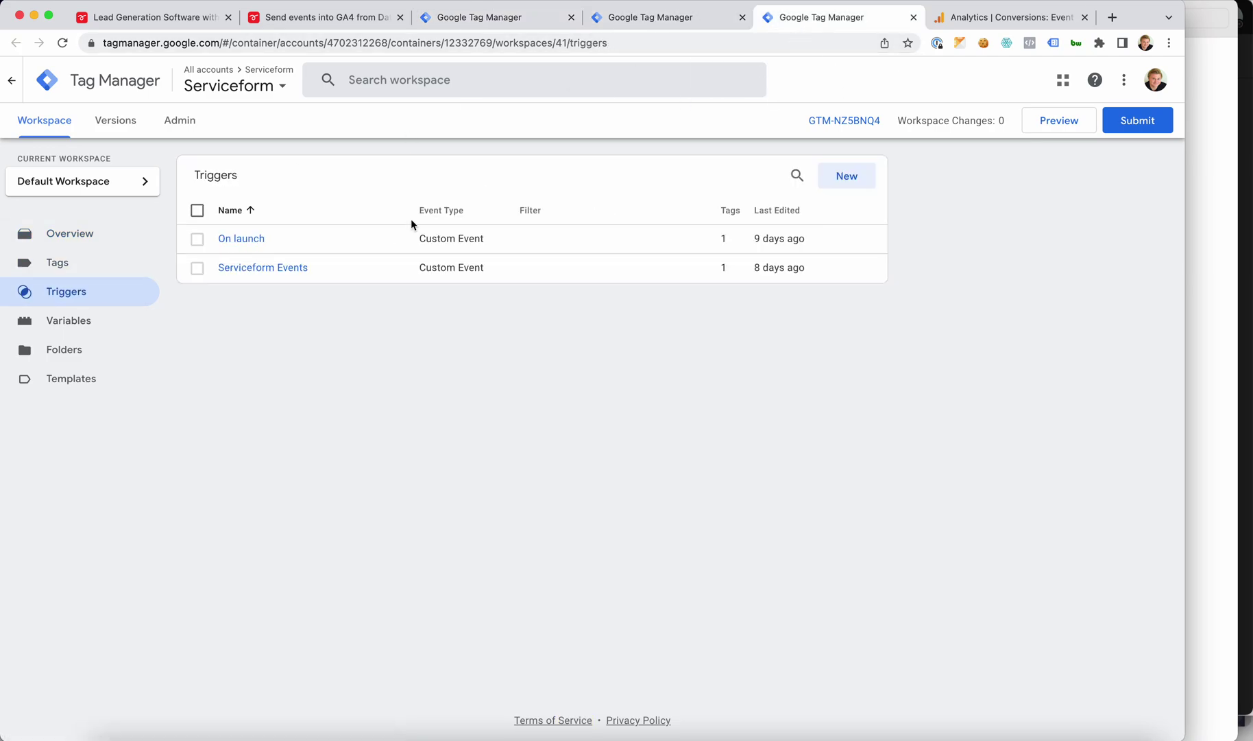
{"action": "left_click", "coordinate": [263, 268]}
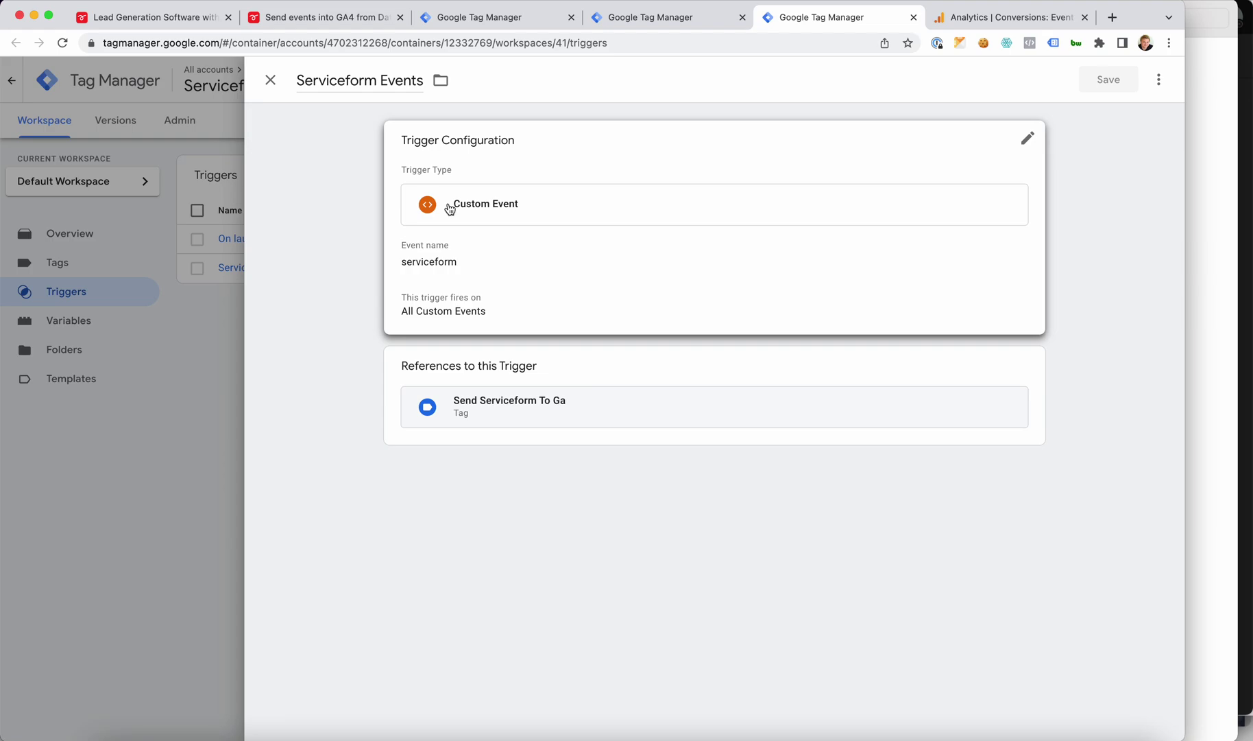
{"action": "left_click", "coordinate": [459, 249]}
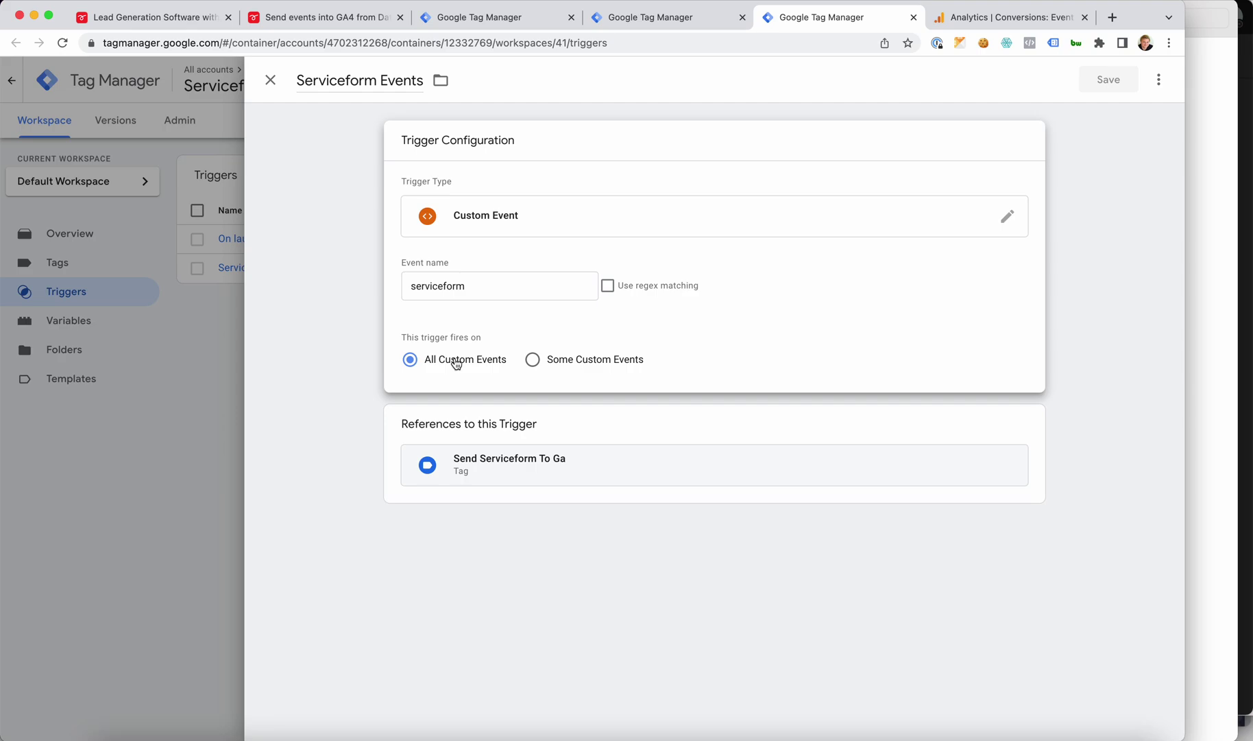
Open the Send Serviceform To Ga tag's configuration and the variable list for Event Name.
{"action": "left_click", "coordinate": [232, 323]}
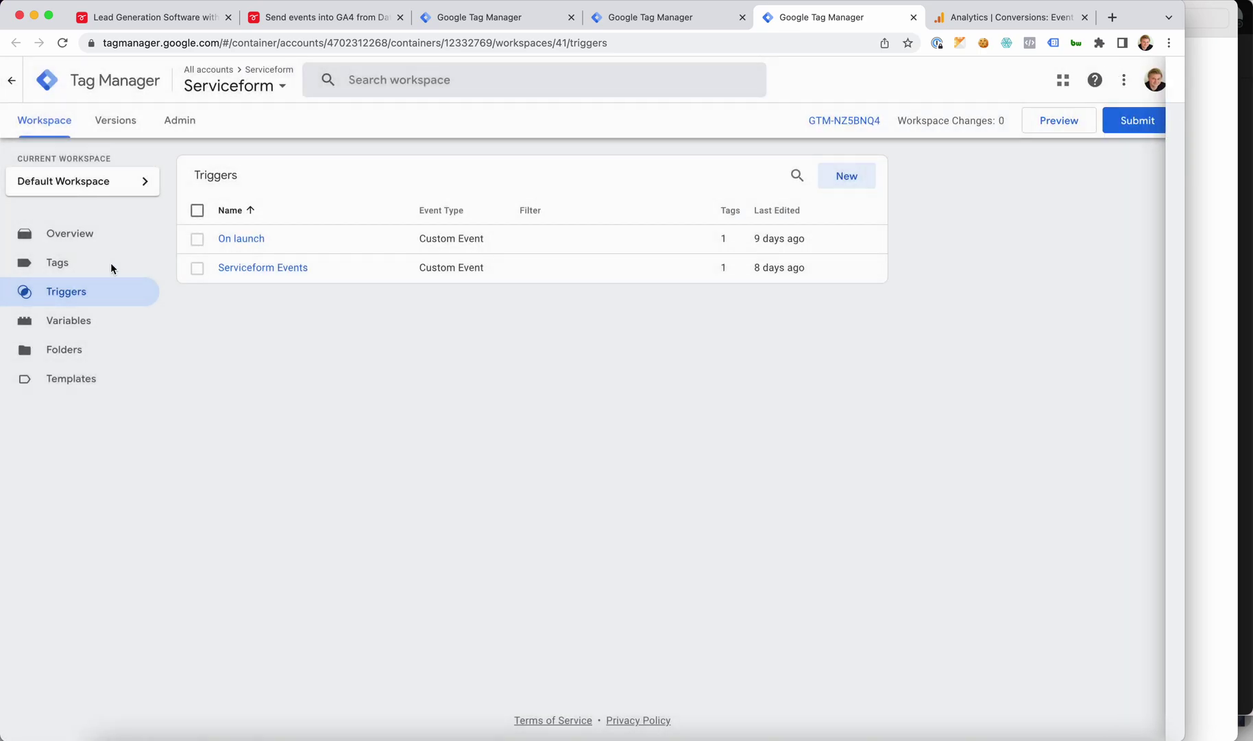
{"action": "left_click", "coordinate": [108, 266]}
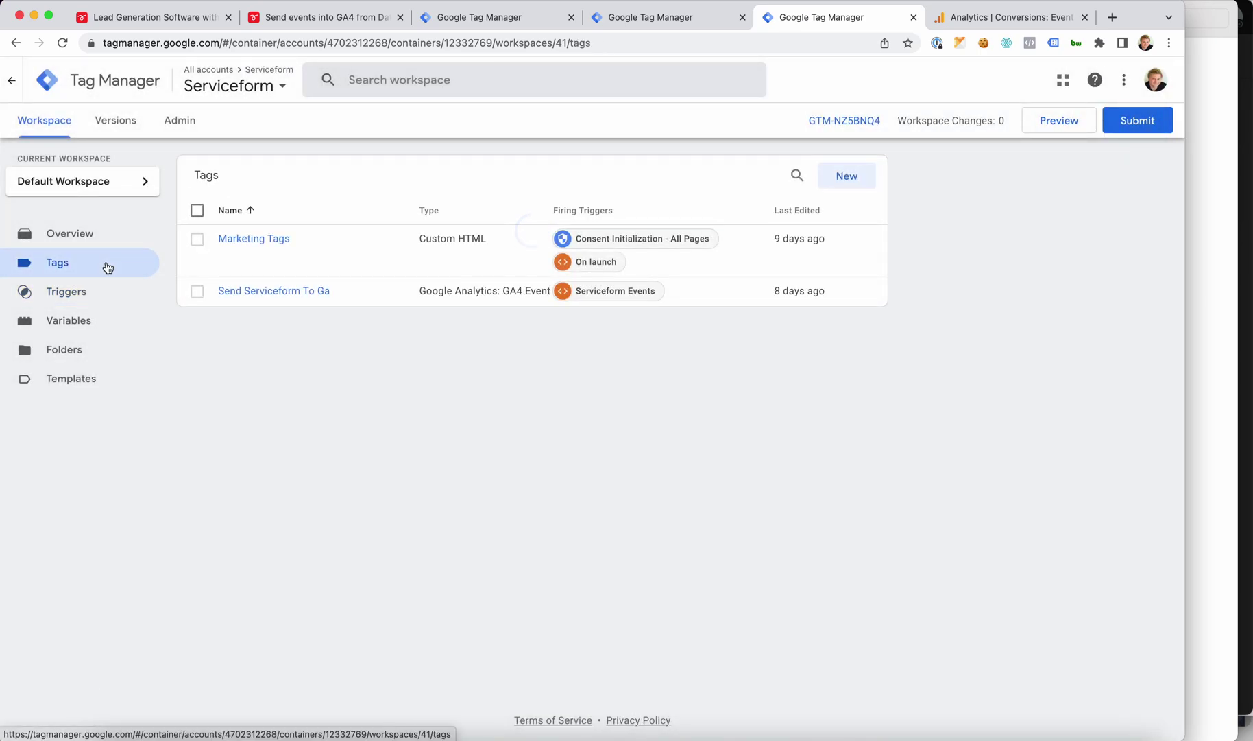
{"action": "left_click", "coordinate": [260, 291]}
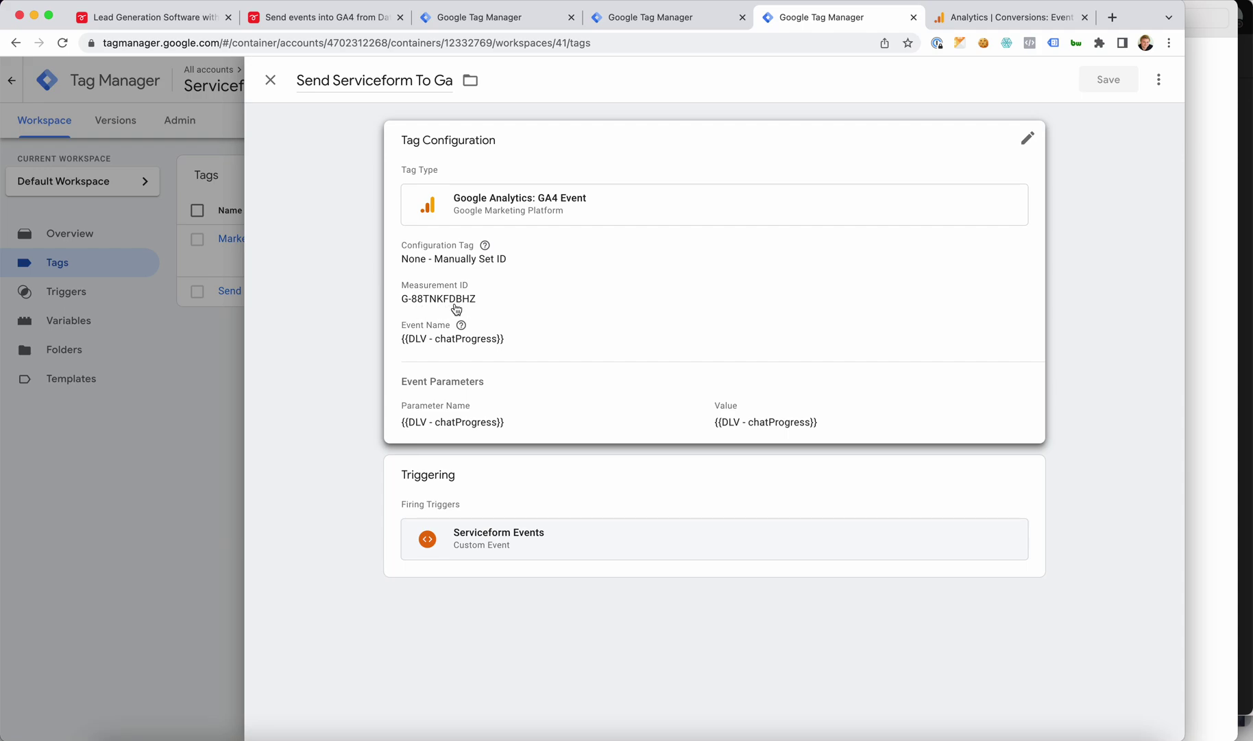
{"action": "left_click", "coordinate": [414, 346]}
{"action": "triple_click", "coordinate": [518, 409]}
{"action": "left_click", "coordinate": [583, 403]}
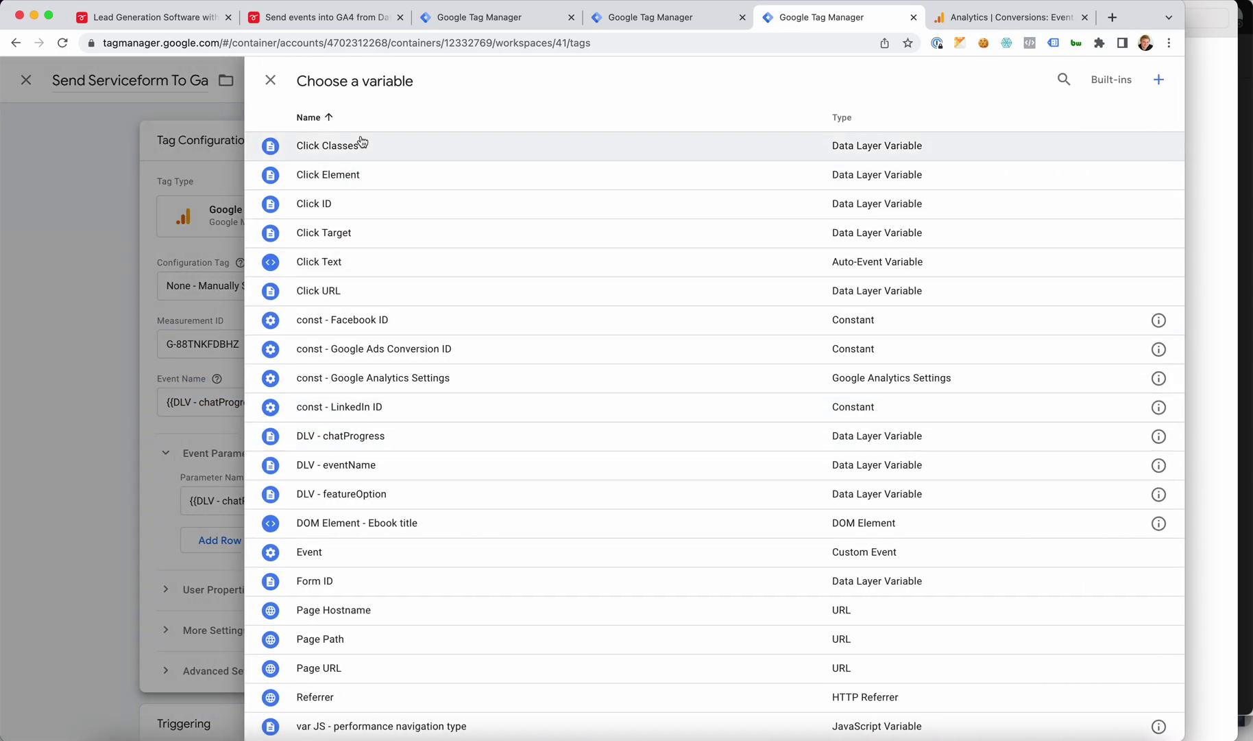
Check the chatProgress line in the guide's example code, then close the variable chooser.
{"action": "left_click", "coordinate": [362, 20]}
{"action": "scroll", "coordinate": [469, 169], "scroll_direction": "up", "scroll_amount": 10}
{"action": "scroll", "coordinate": [469, 169], "scroll_direction": "down", "scroll_amount": 3}
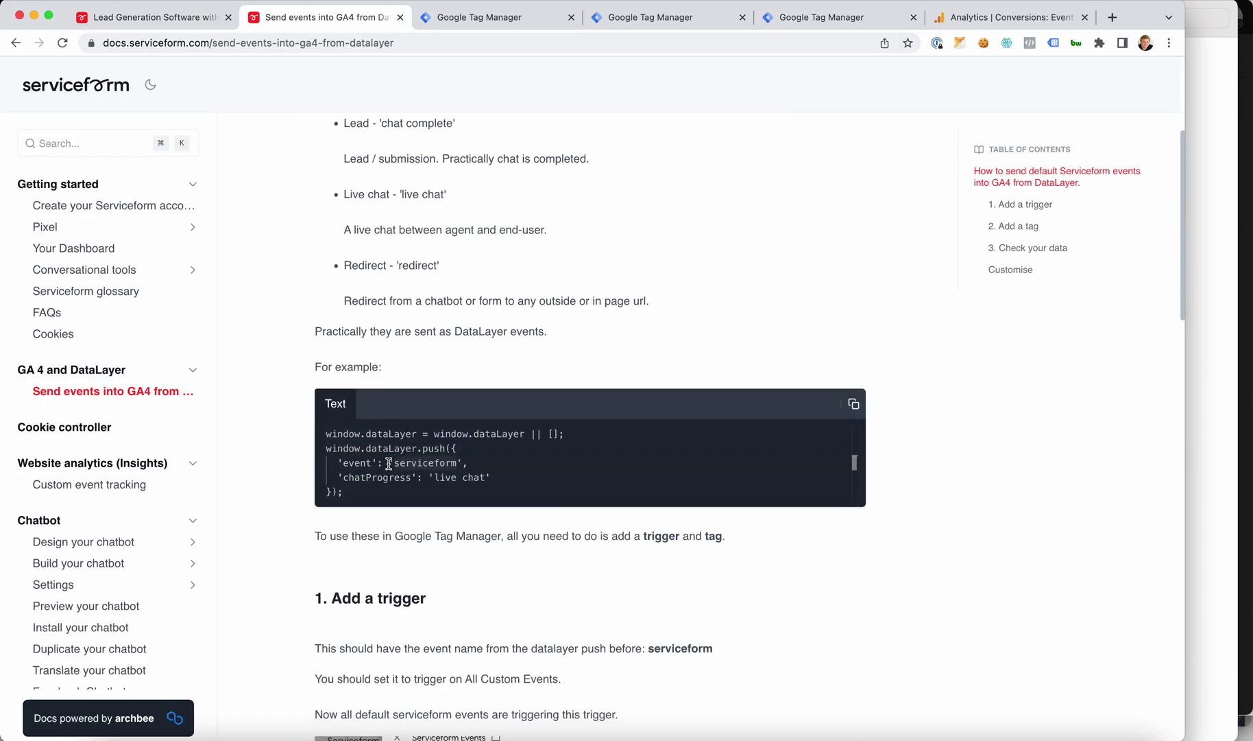
{"action": "triple_click", "coordinate": [517, 478]}
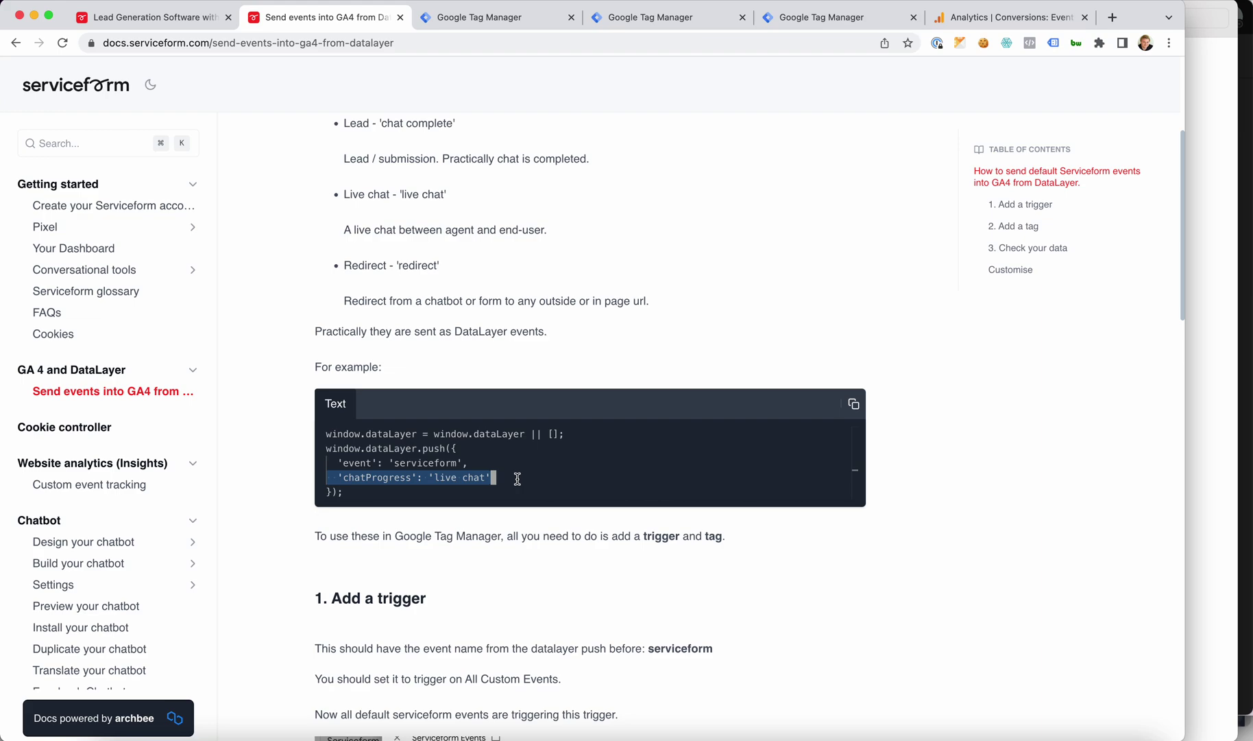
{"action": "left_click", "coordinate": [968, 20]}
{"action": "left_click", "coordinate": [539, 21]}
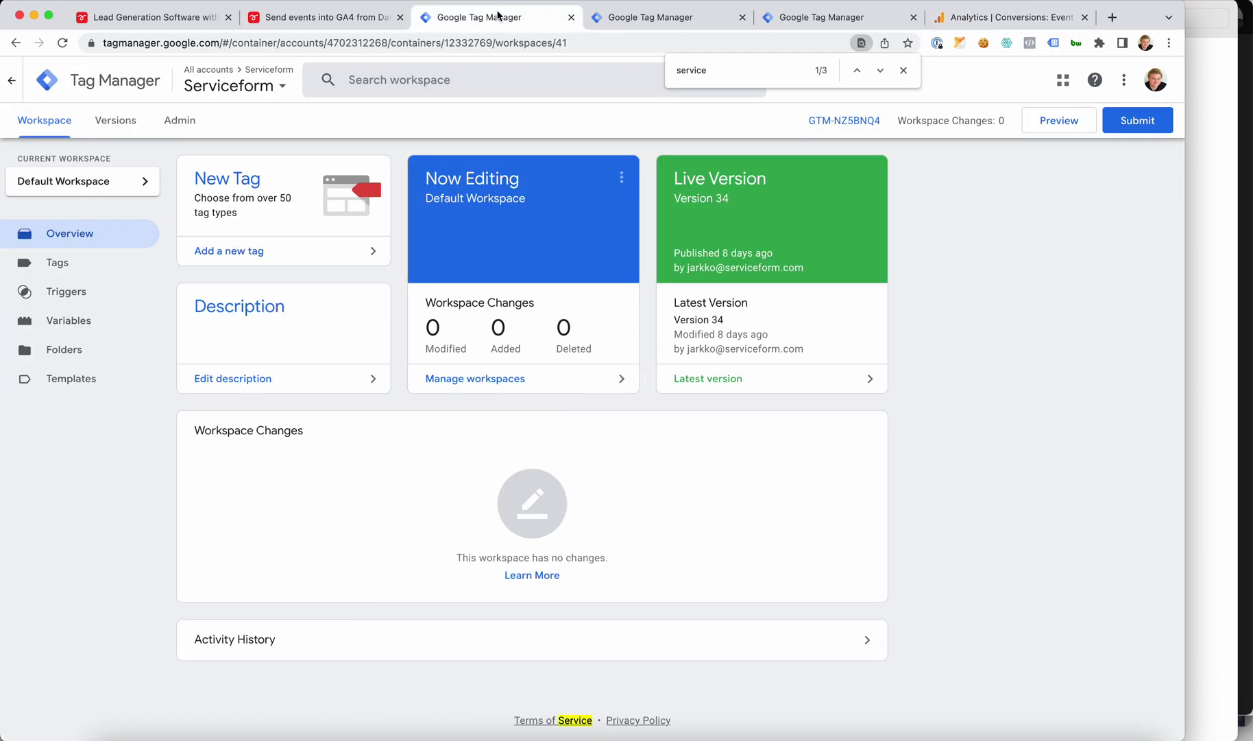
{"action": "left_click", "coordinate": [642, 19]}
{"action": "left_click", "coordinate": [820, 21]}
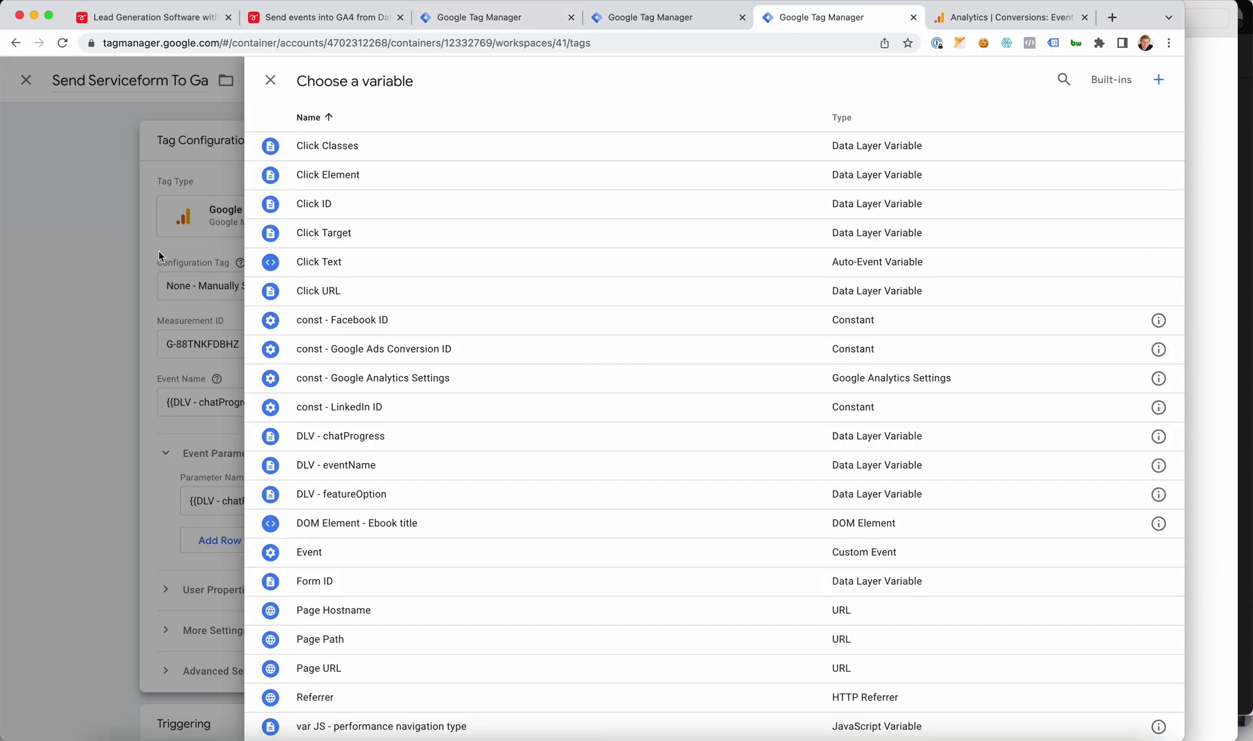
{"action": "key", "text": "Escape"}
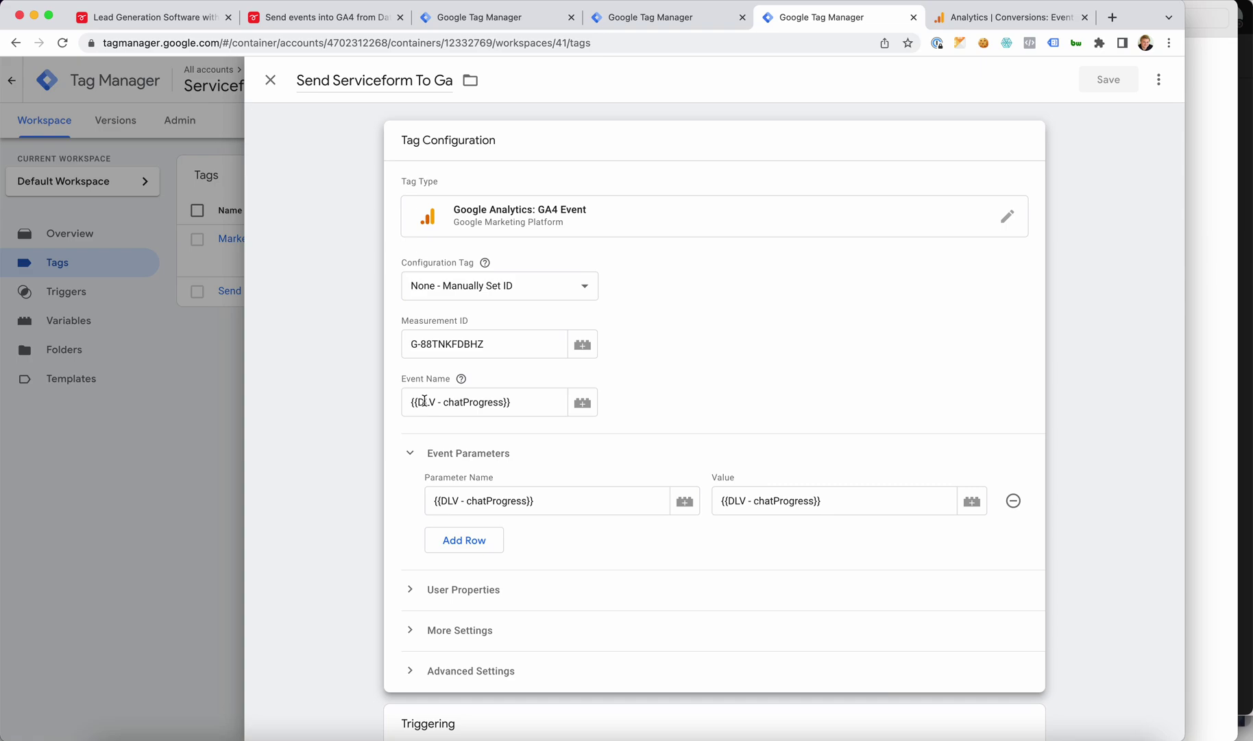
Review the tag configuration and its Serviceform Events trigger, then close the tag editor.
{"action": "scroll", "coordinate": [737, 511], "scroll_direction": "down", "scroll_amount": 2}
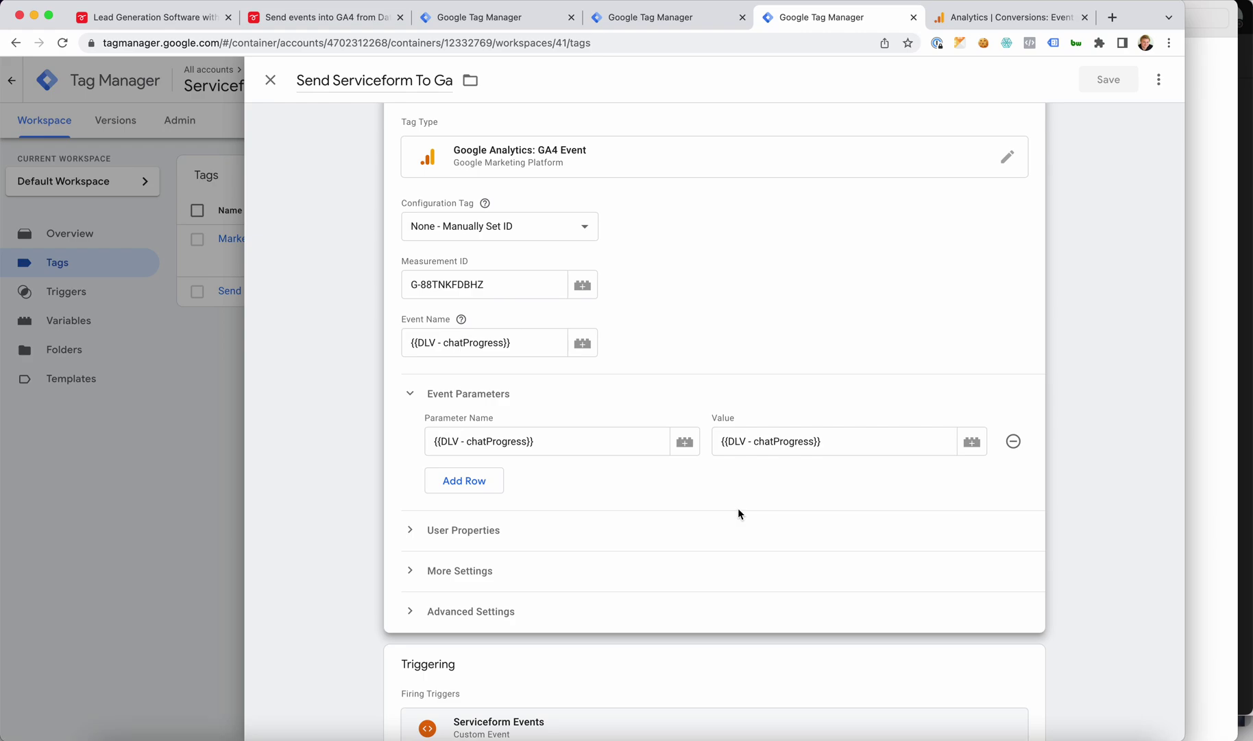
{"action": "scroll", "coordinate": [594, 421], "scroll_direction": "down", "scroll_amount": 2}
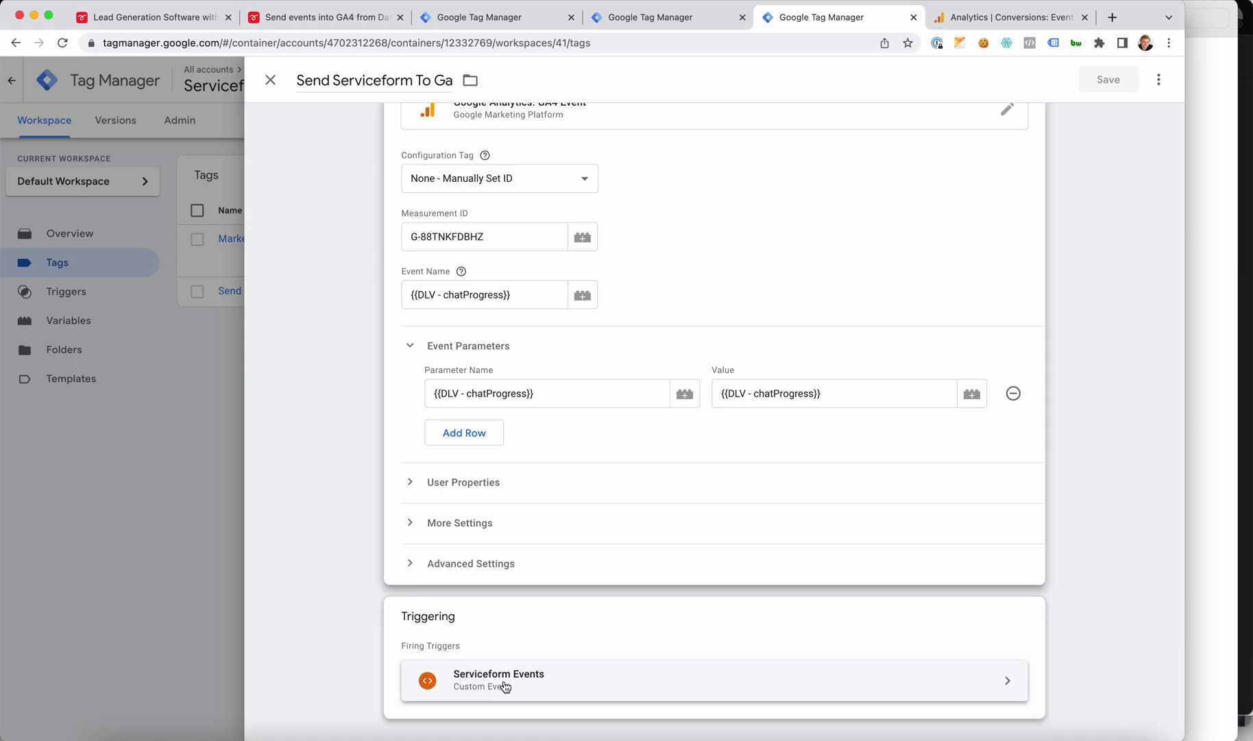
{"action": "left_click", "coordinate": [181, 327]}
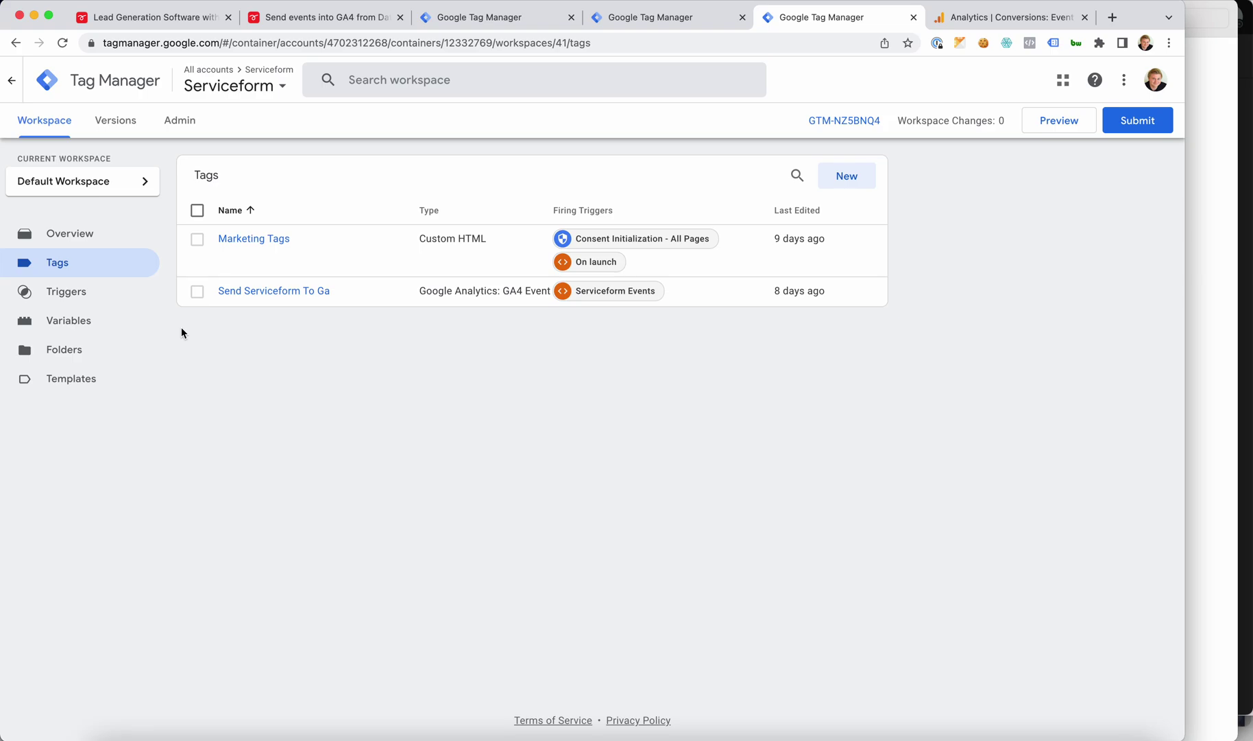
{"action": "left_click", "coordinate": [977, 19]}
Open the Engagement Events report and show 25 rows per page.
{"action": "left_click", "coordinate": [98, 285]}
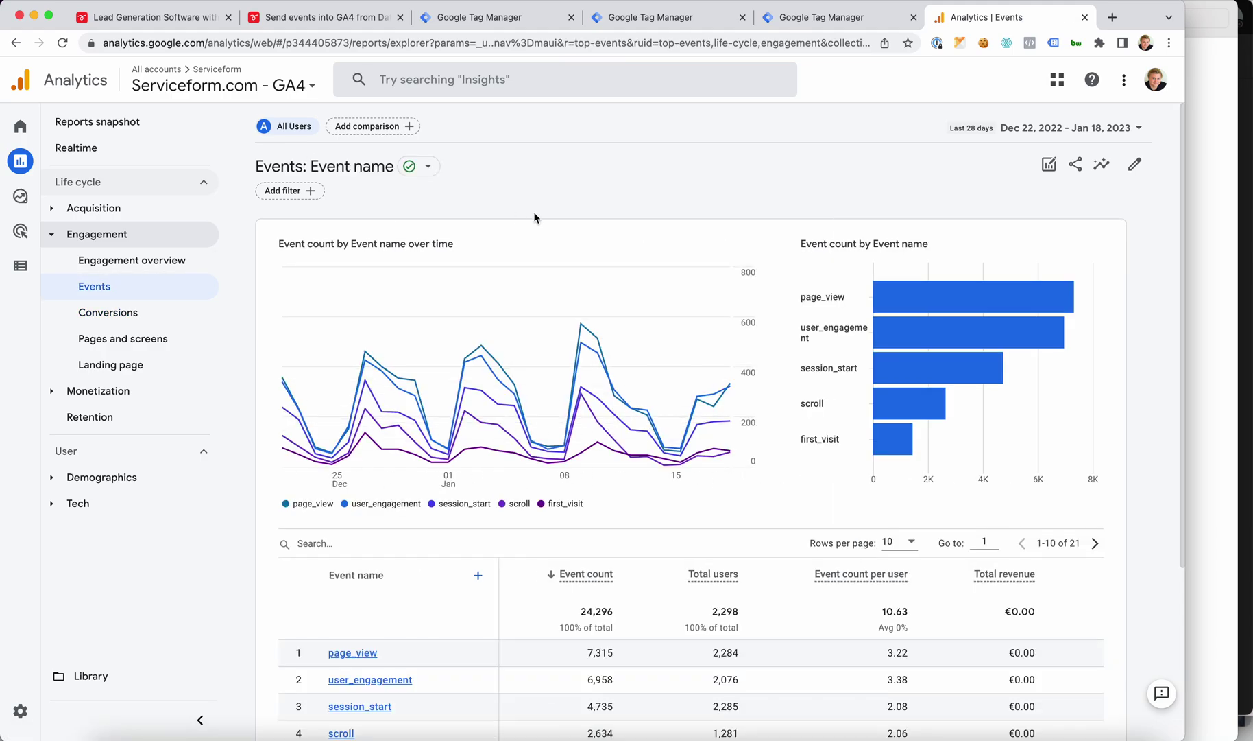
{"action": "scroll", "coordinate": [535, 217], "scroll_direction": "down", "scroll_amount": 2}
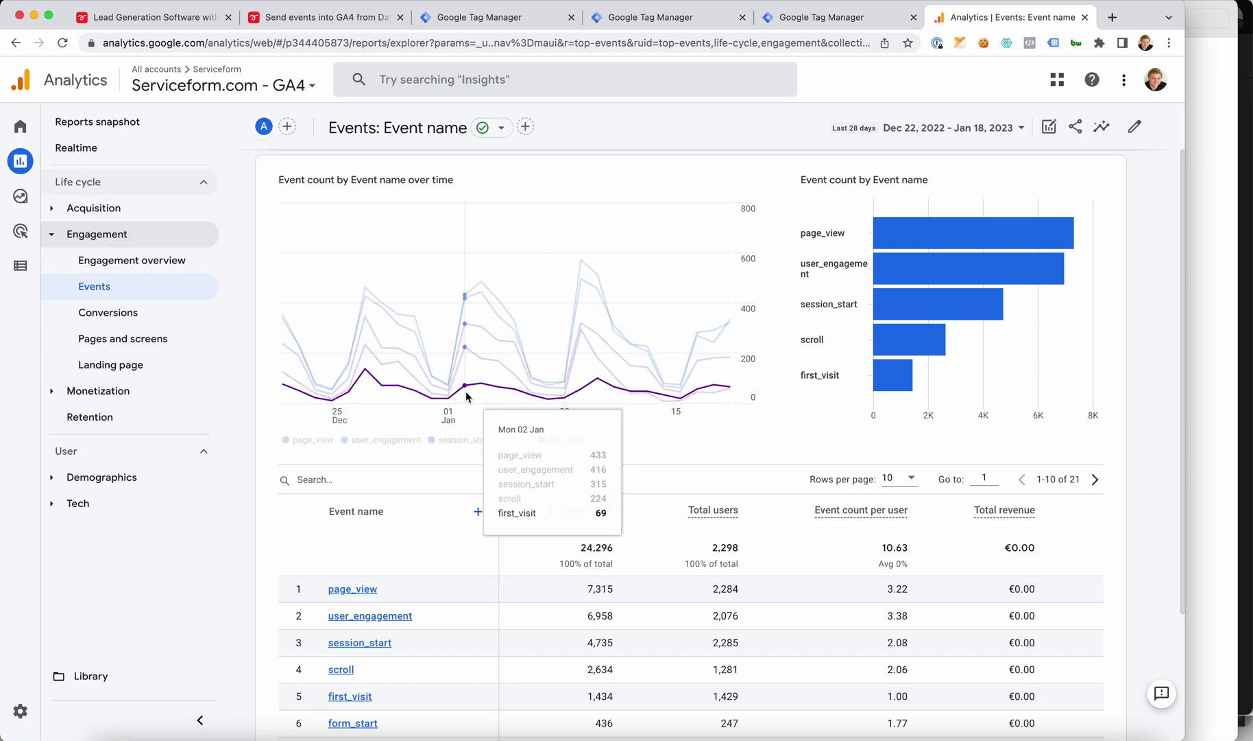
{"action": "scroll", "coordinate": [465, 390], "scroll_direction": "down", "scroll_amount": 3}
{"action": "left_click", "coordinate": [912, 363]}
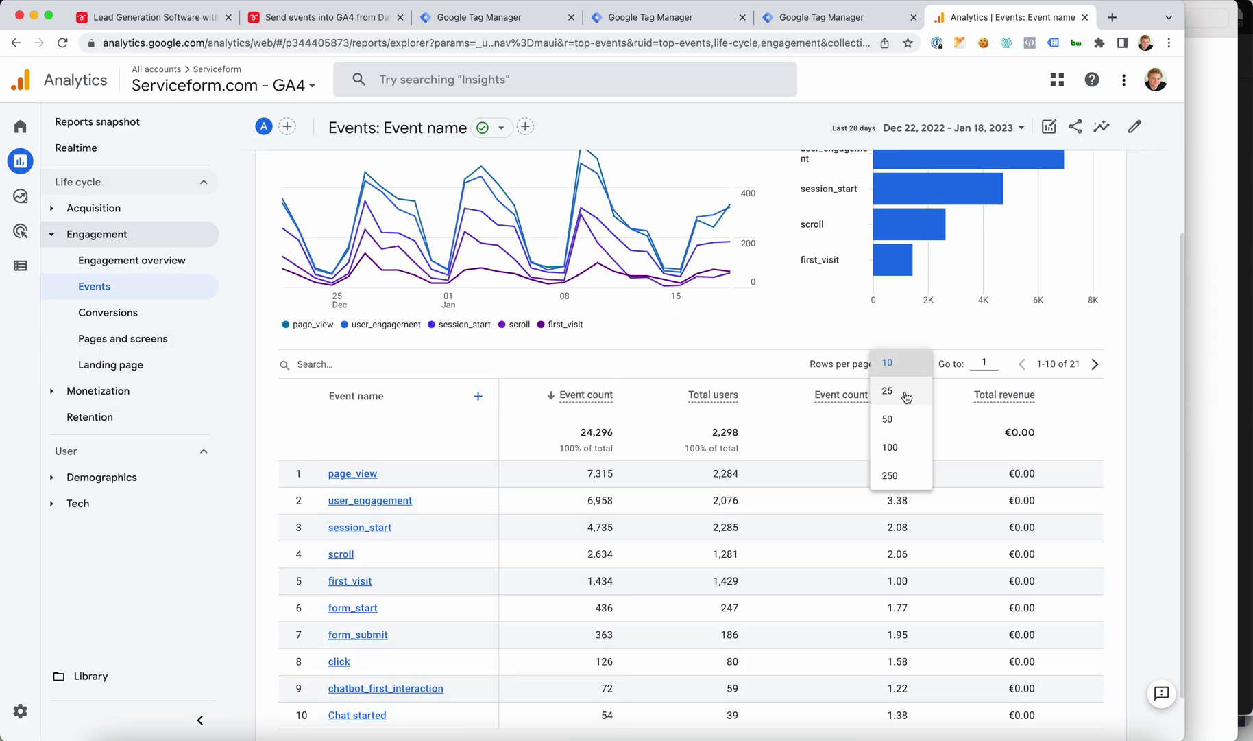
{"action": "left_click", "coordinate": [903, 396]}
Scroll all 21 events, checking chat start (44), chat complete (3) and its conversion toggle.
{"action": "scroll", "coordinate": [585, 343], "scroll_direction": "down", "scroll_amount": 5}
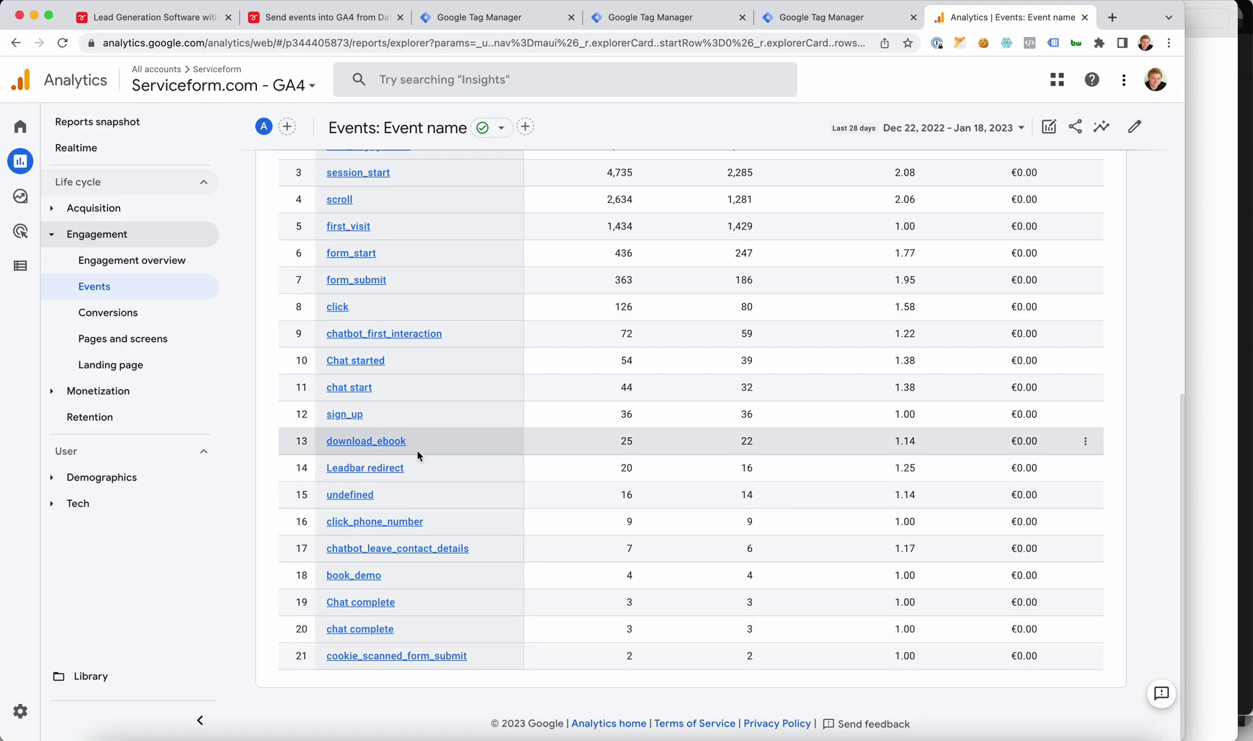
{"action": "scroll", "coordinate": [417, 450], "scroll_direction": "up", "scroll_amount": 2}
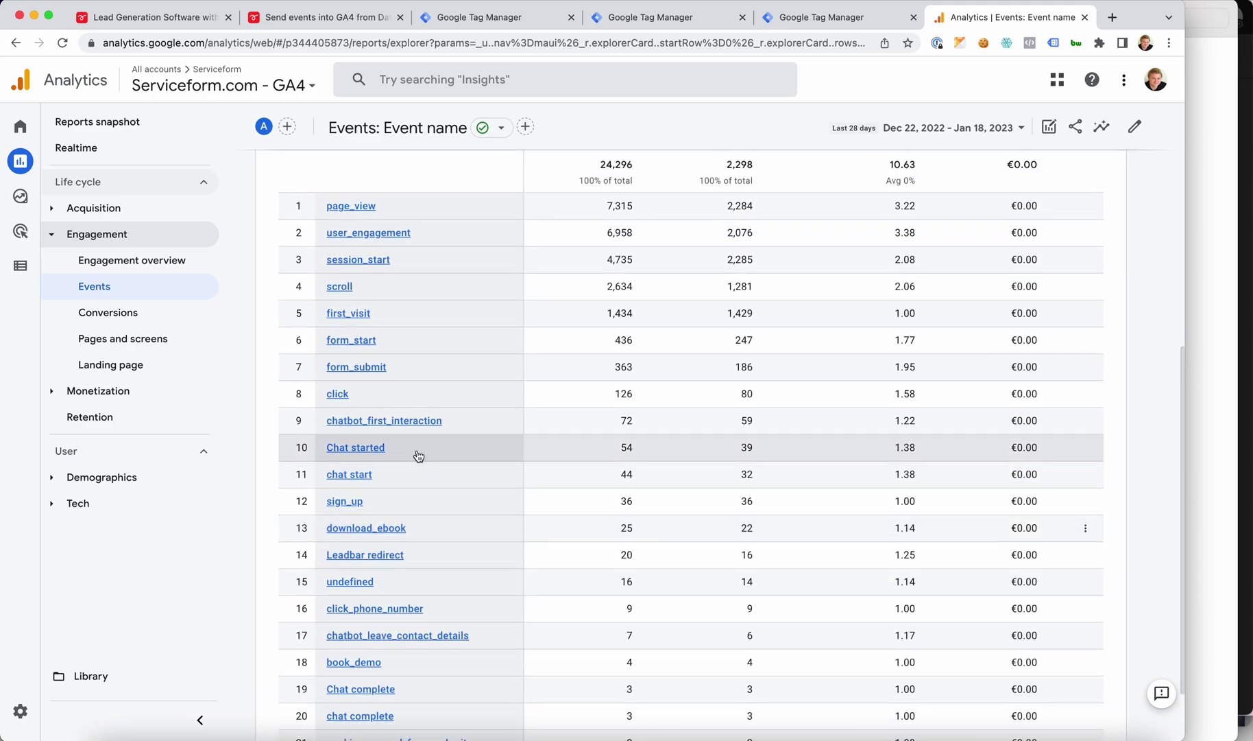
{"action": "scroll", "coordinate": [417, 449], "scroll_direction": "down", "scroll_amount": 2}
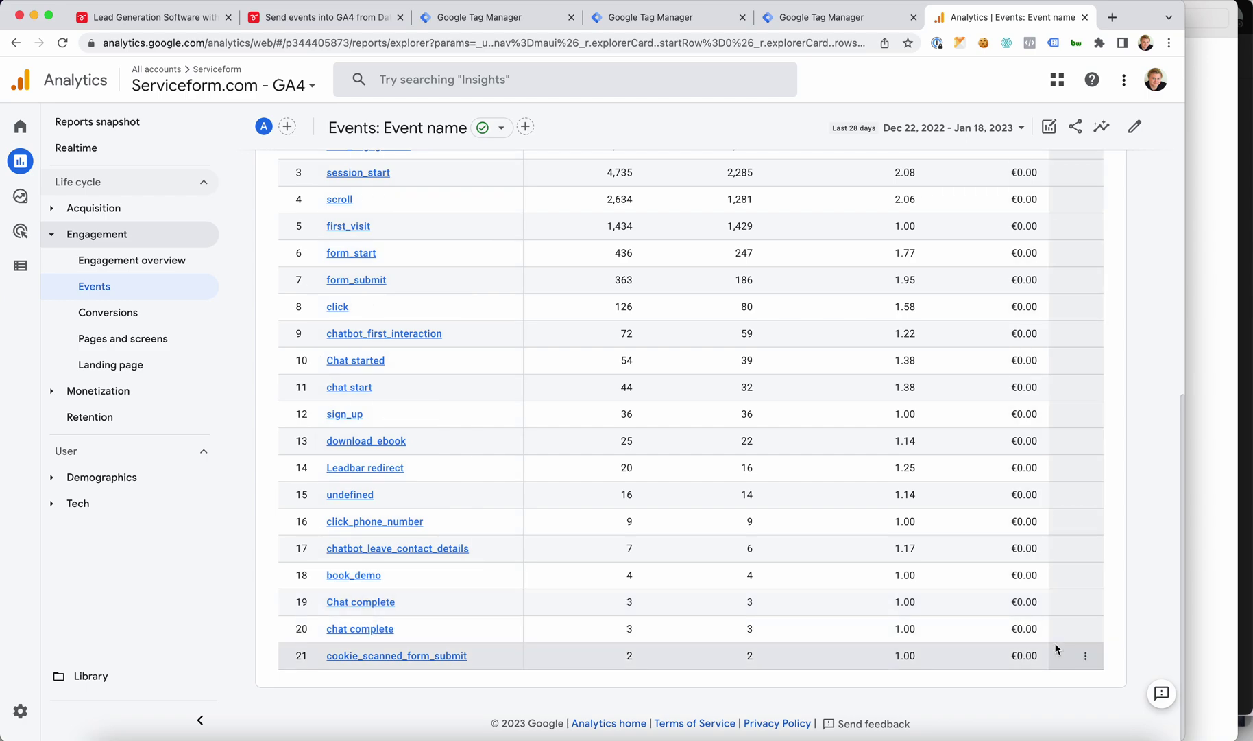
{"action": "left_click", "coordinate": [1086, 628]}
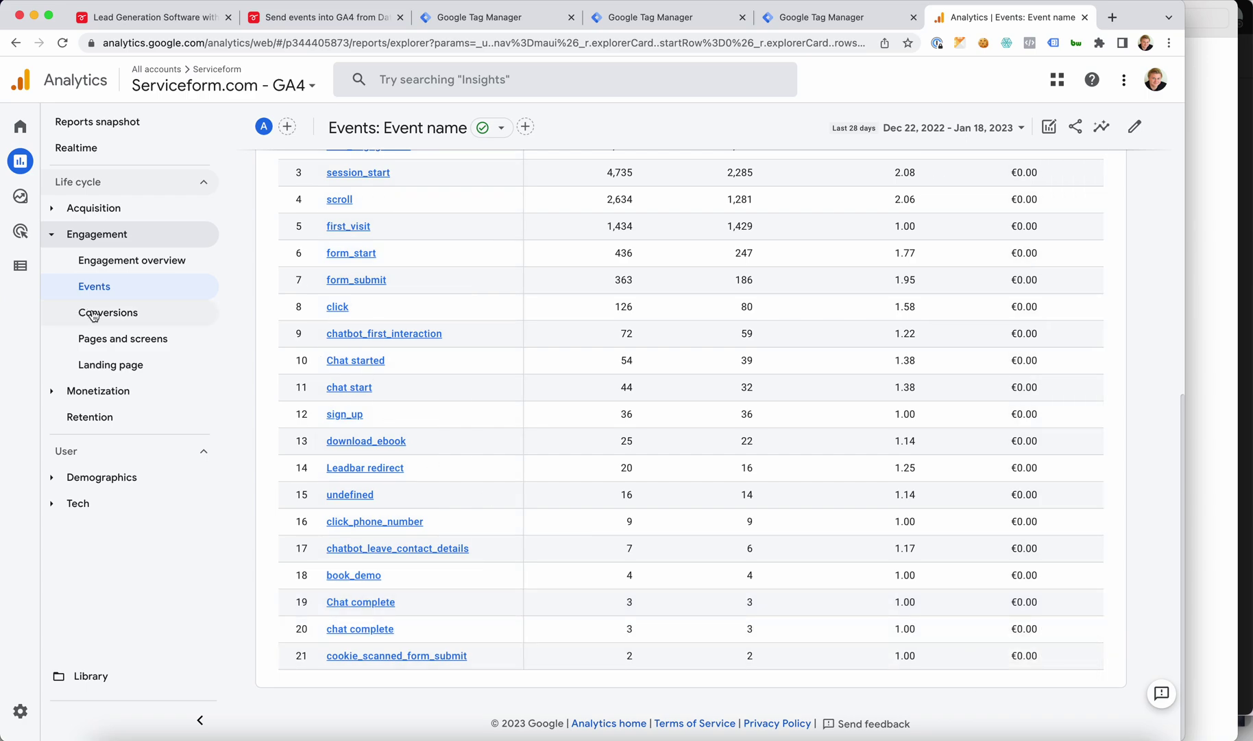
{"action": "left_click", "coordinate": [94, 314]}
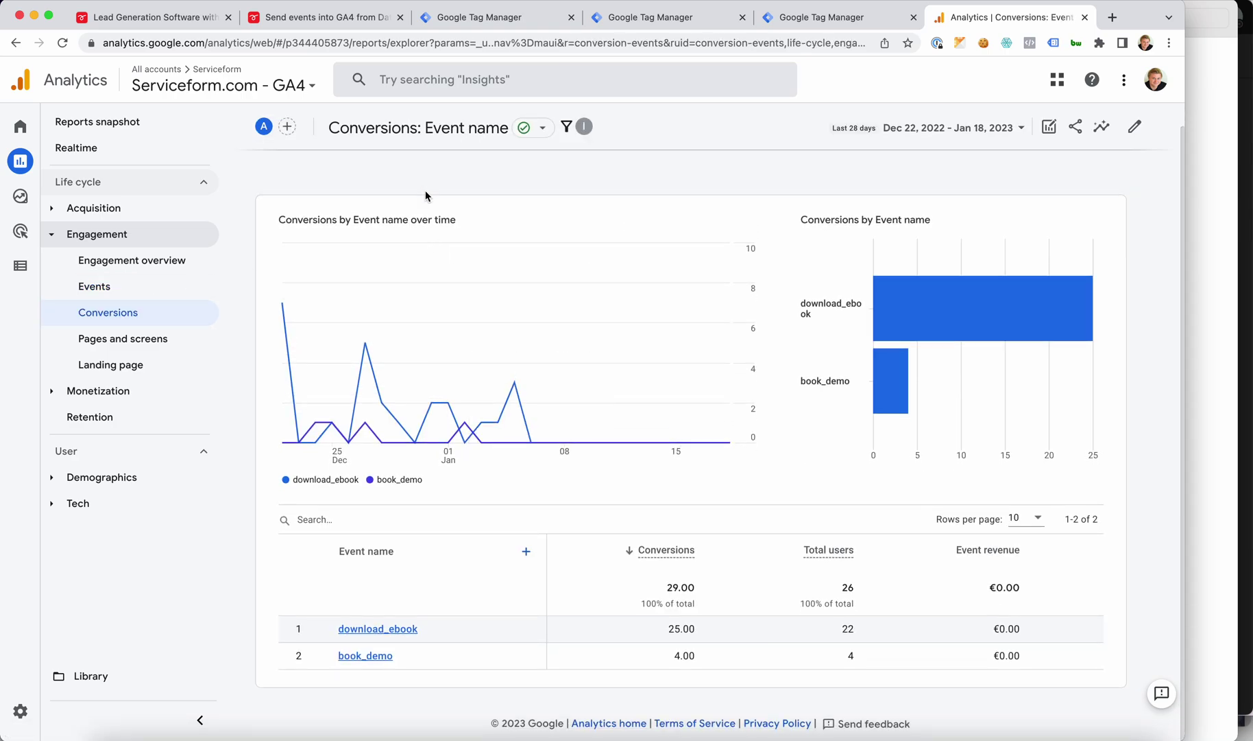
Remove the Is conversion event filter and inspect Chat complete's conversion toggle, leaving it unchanged.
{"action": "left_click", "coordinate": [410, 191]}
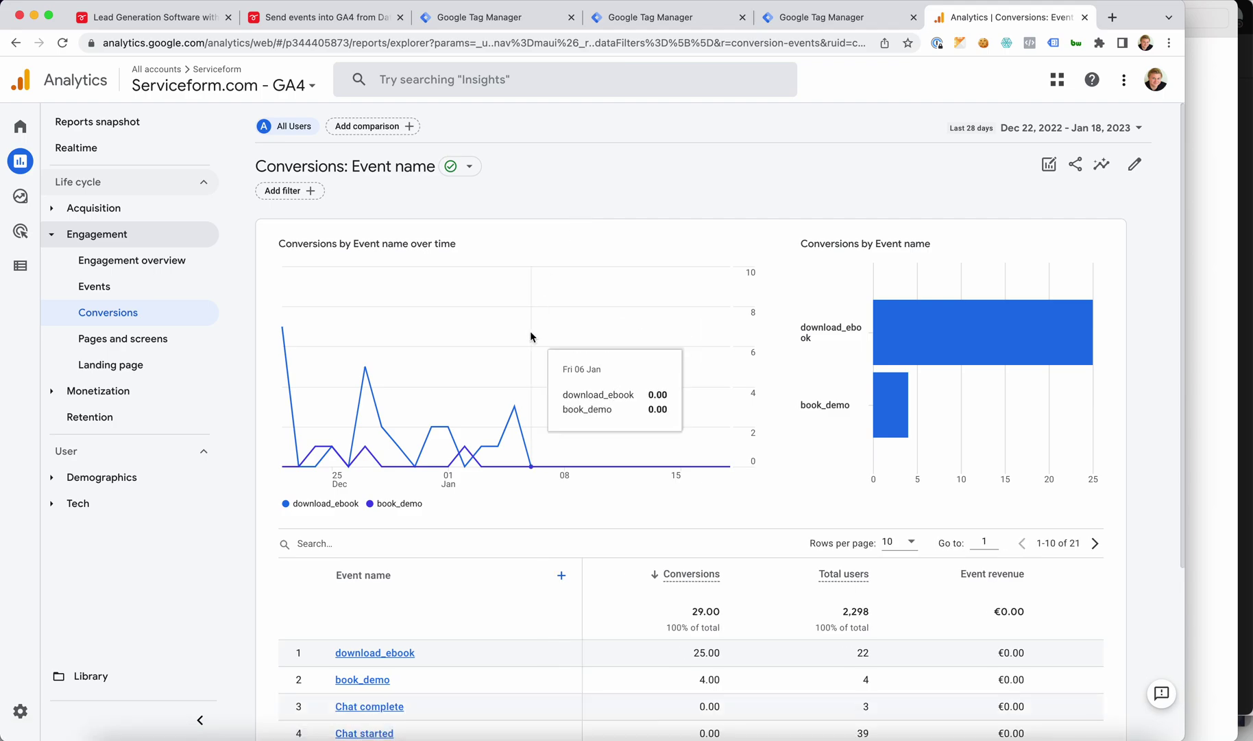
{"action": "scroll", "coordinate": [532, 336], "scroll_direction": "down", "scroll_amount": 3}
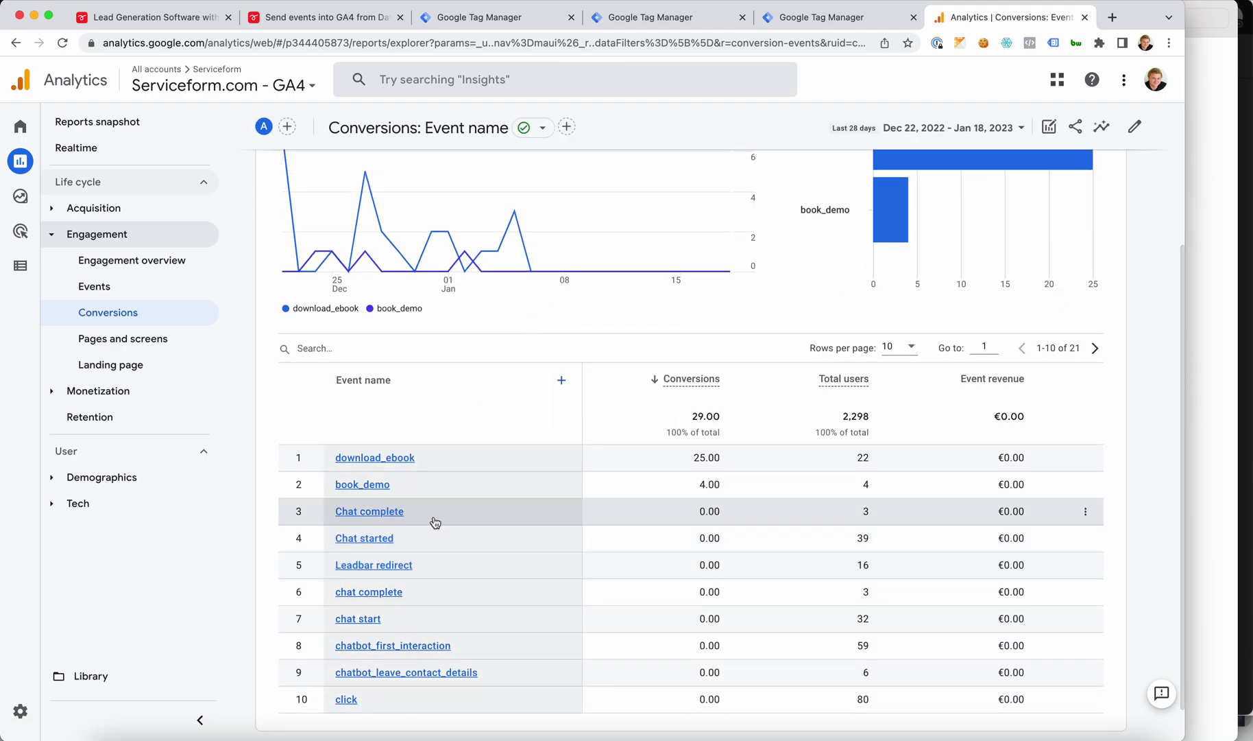
{"action": "left_click", "coordinate": [1087, 512]}
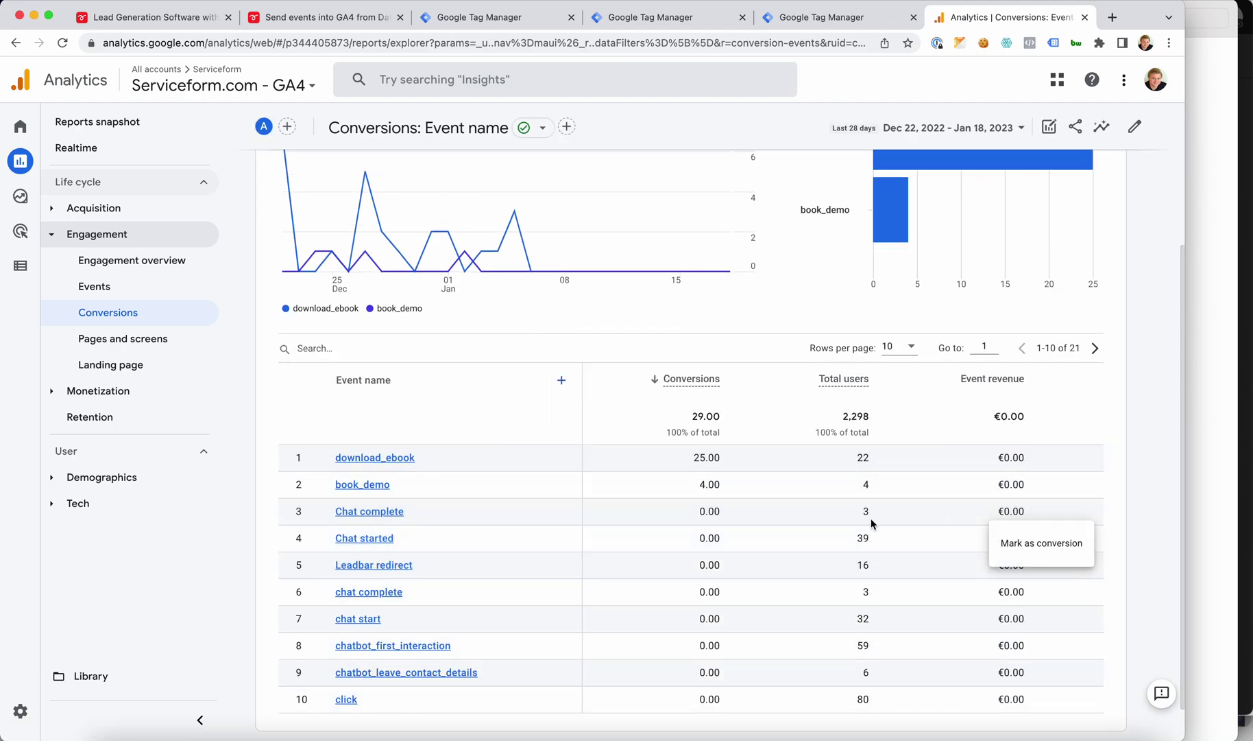
{"action": "left_click", "coordinate": [850, 511]}
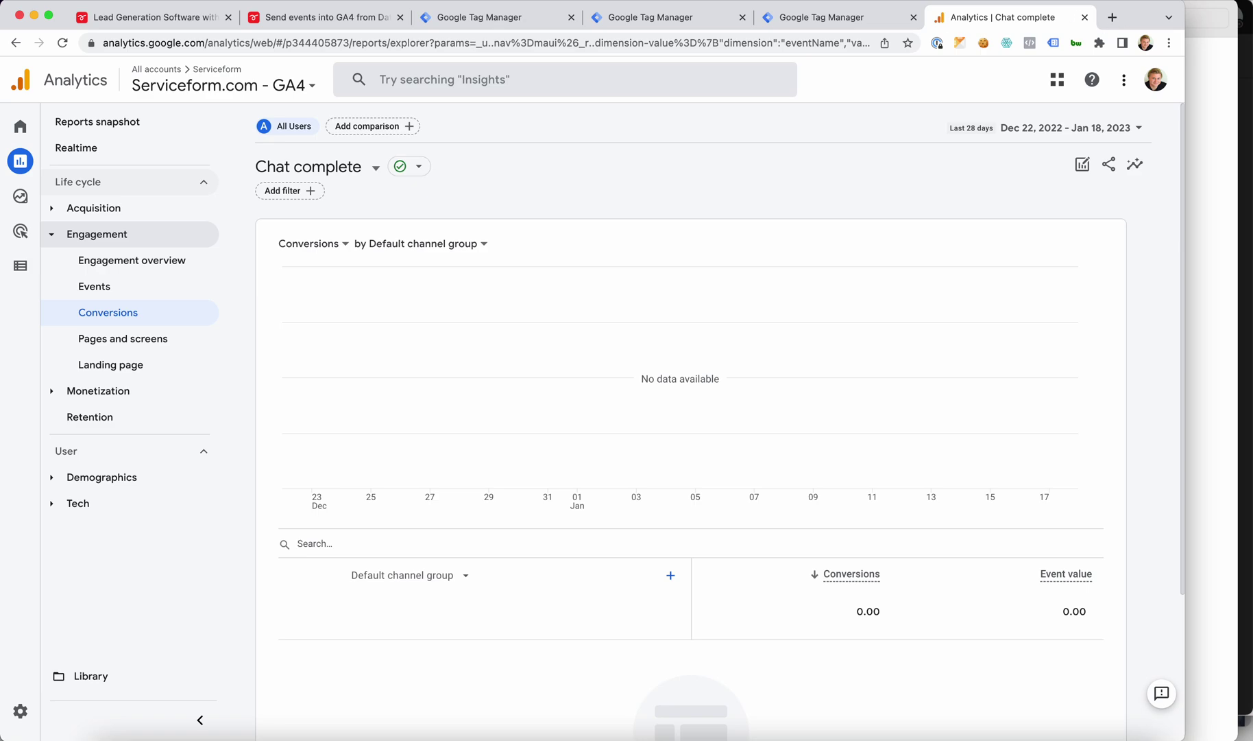
Scroll the GA4 guide to Customise and select its text about the Serviceform {{DLV - chatProgress}} name.
{"action": "left_click", "coordinate": [322, 17]}
{"action": "scroll", "coordinate": [406, 302], "scroll_direction": "down", "scroll_amount": 10}
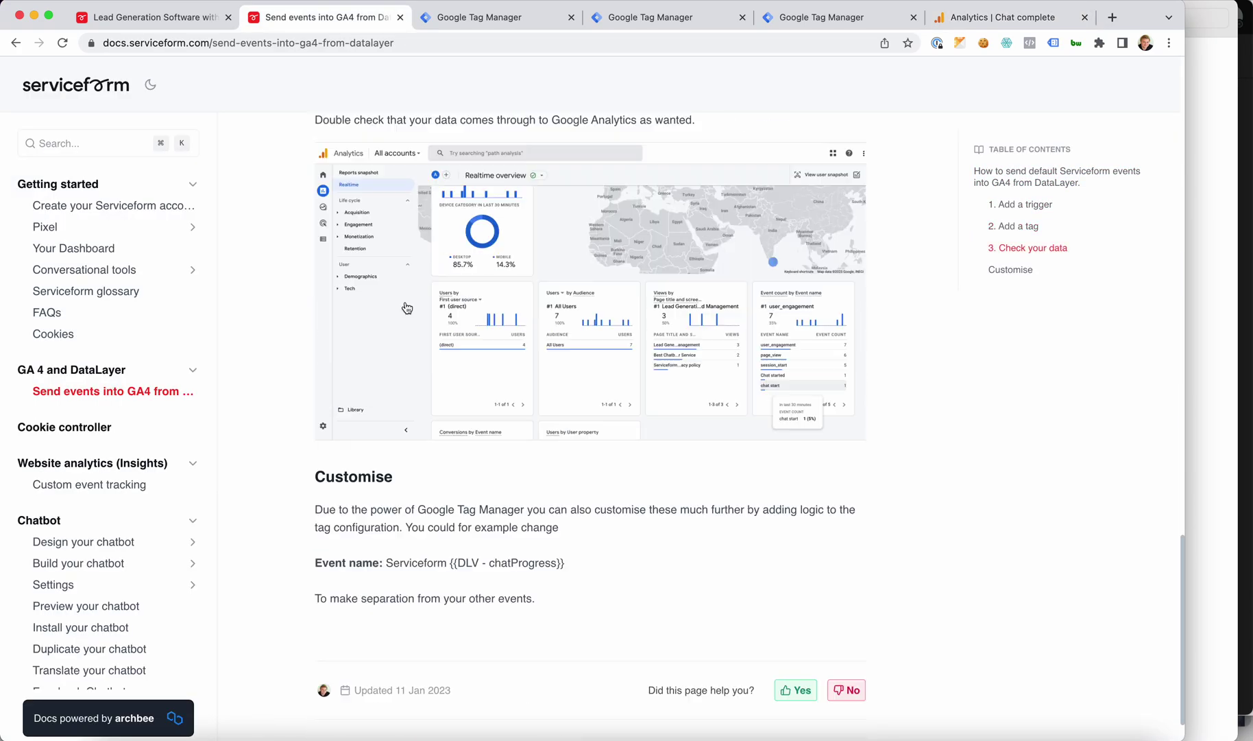
{"action": "scroll", "coordinate": [405, 301], "scroll_direction": "down", "scroll_amount": 3}
{"action": "left_click_drag", "start_coordinate": [541, 541], "coordinate": [522, 400]}
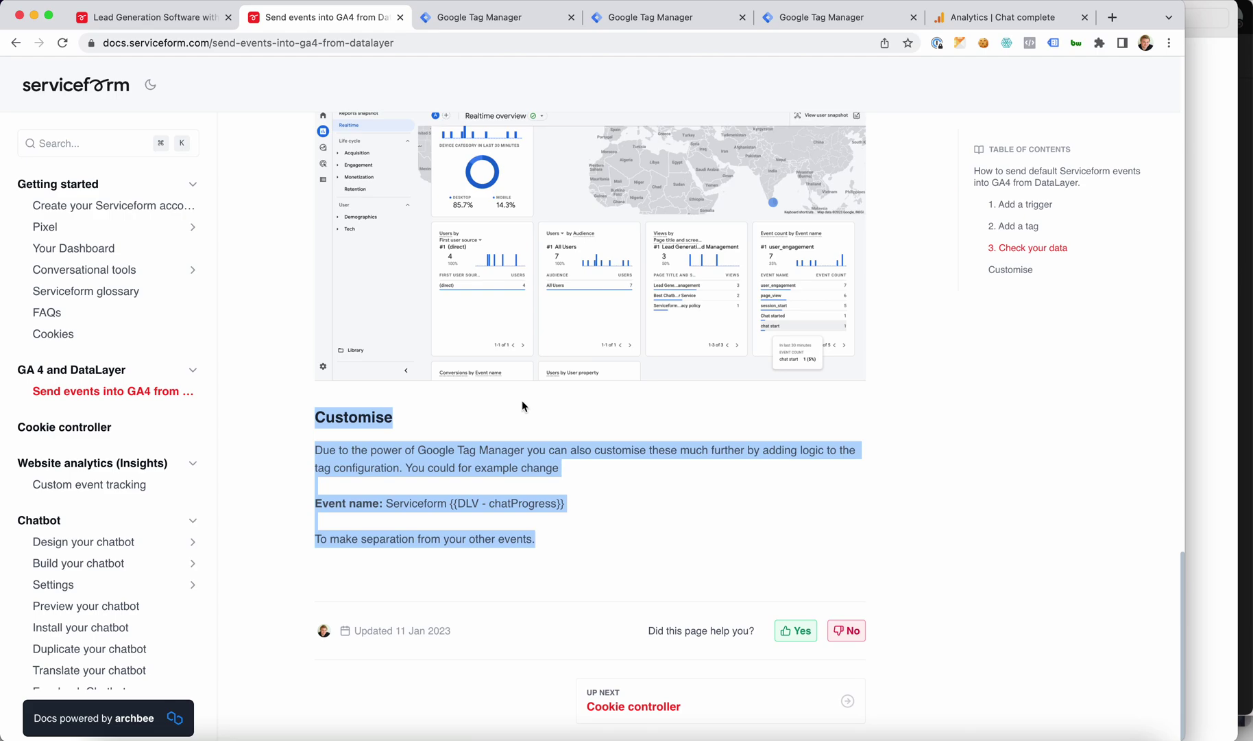
{"action": "scroll", "coordinate": [522, 404], "scroll_direction": "up", "scroll_amount": 15}
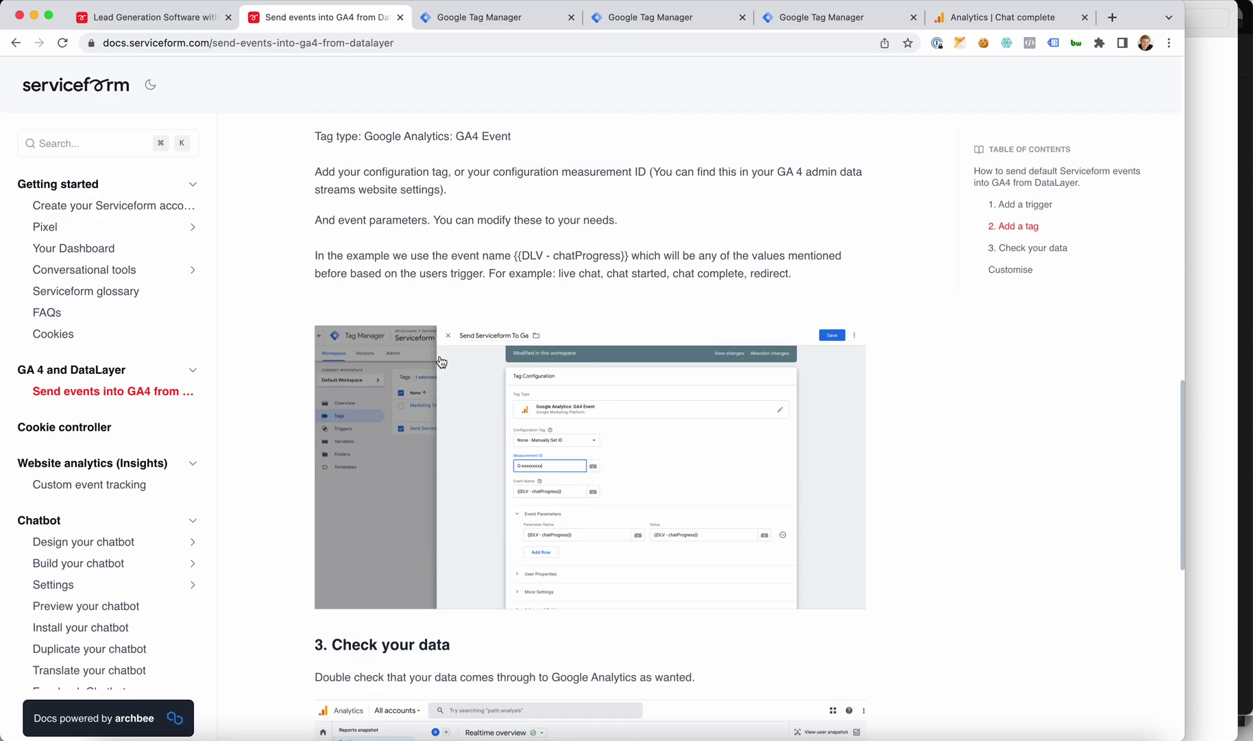
{"action": "scroll", "coordinate": [443, 354], "scroll_direction": "down", "scroll_amount": 14}
{"action": "scroll", "coordinate": [439, 339], "scroll_direction": "down", "scroll_amount": 1}
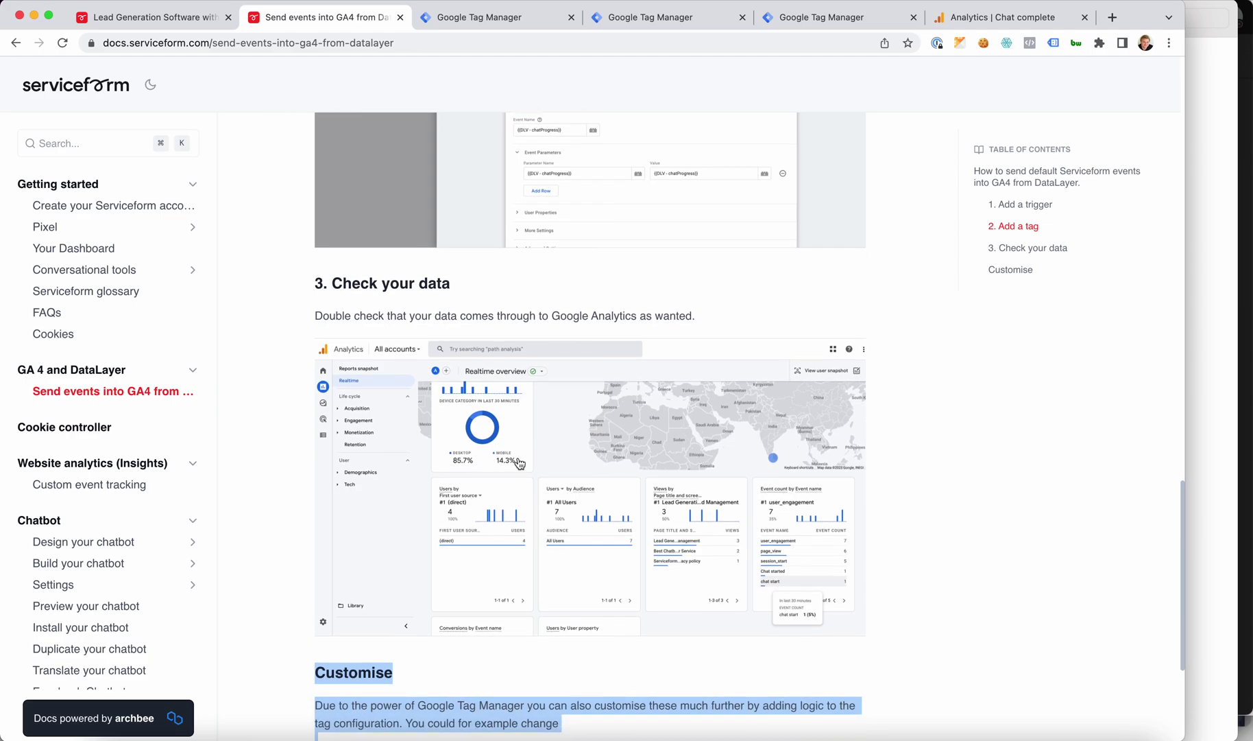
{"action": "scroll", "coordinate": [831, 371], "scroll_direction": "down", "scroll_amount": 3}
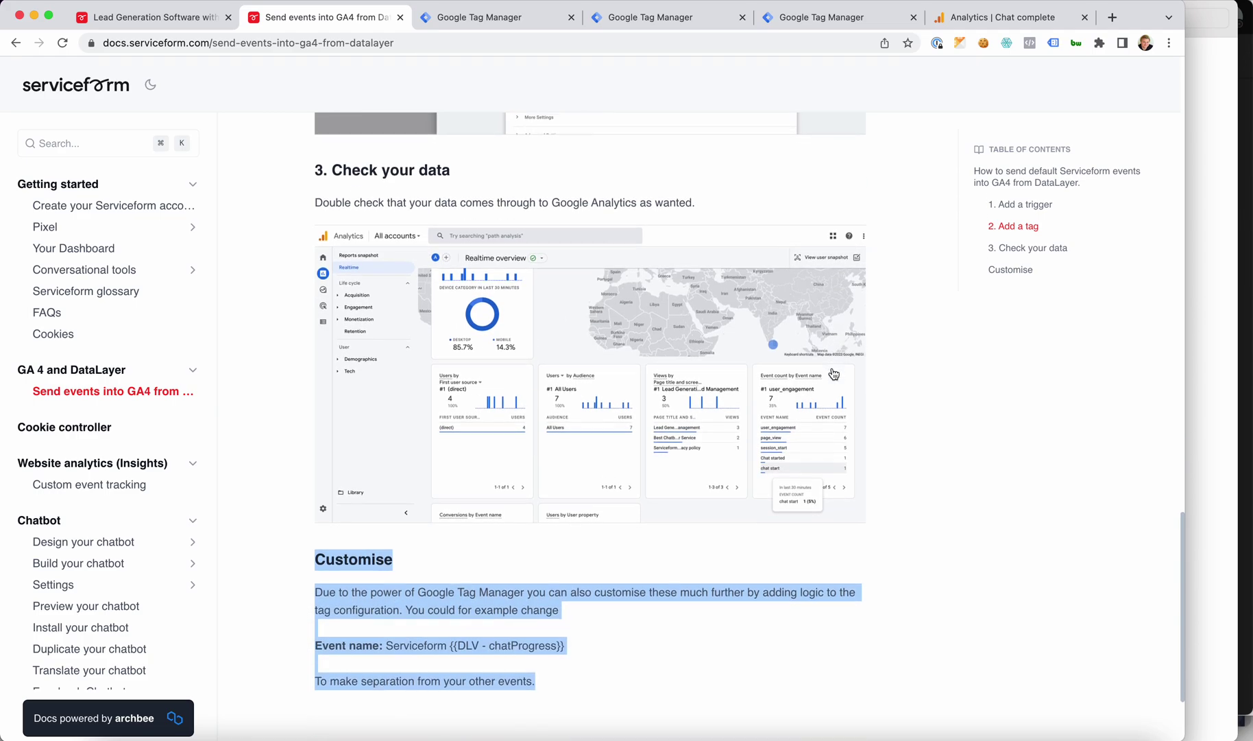